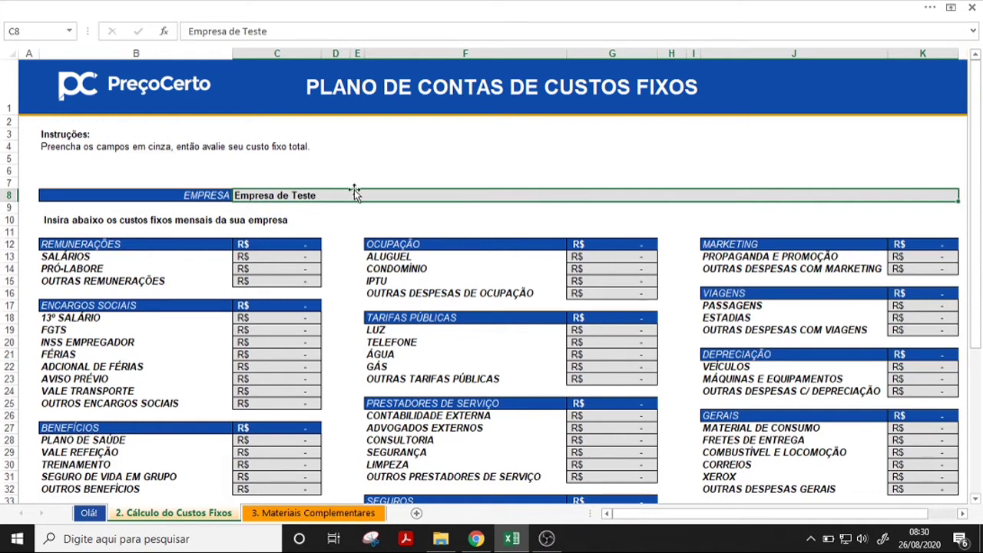
Enter the company name 'Preço Certo revenda de eletro' in C8.
text(Preço Ce)
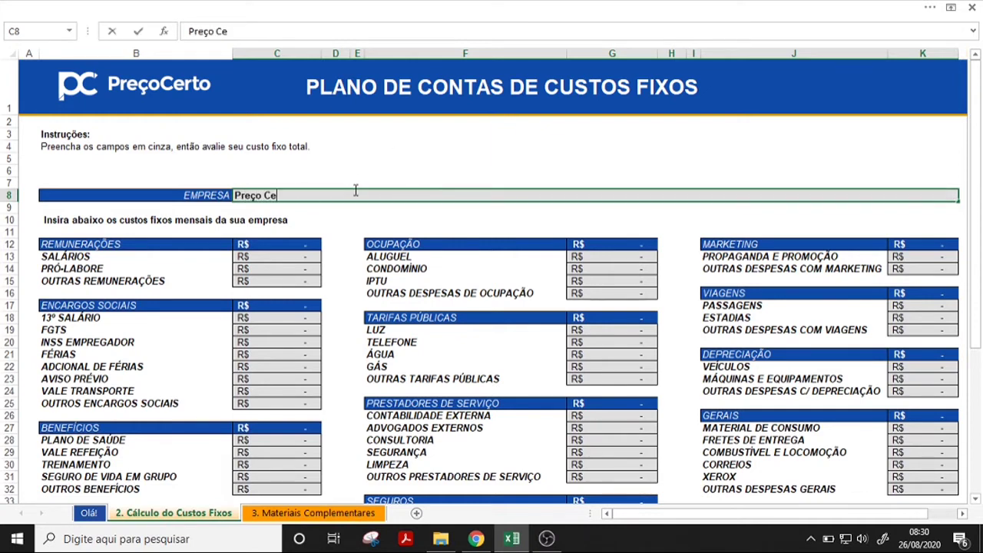
text(roto)
key(BackSpace)
key(BackSpace)
key(BackSpace)
key(BackSpace)
text(rto revenda)
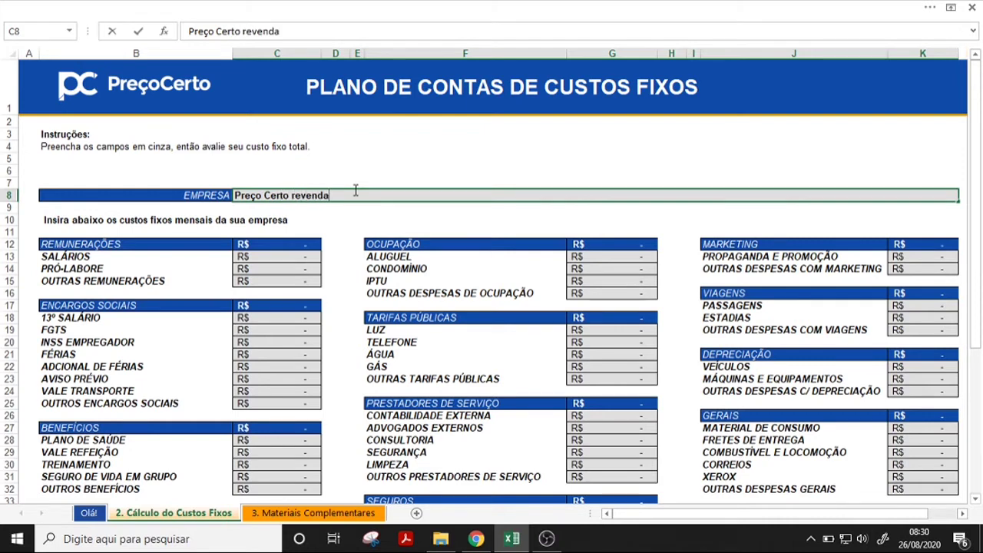
text( de)
text( eletro)
key(Return)
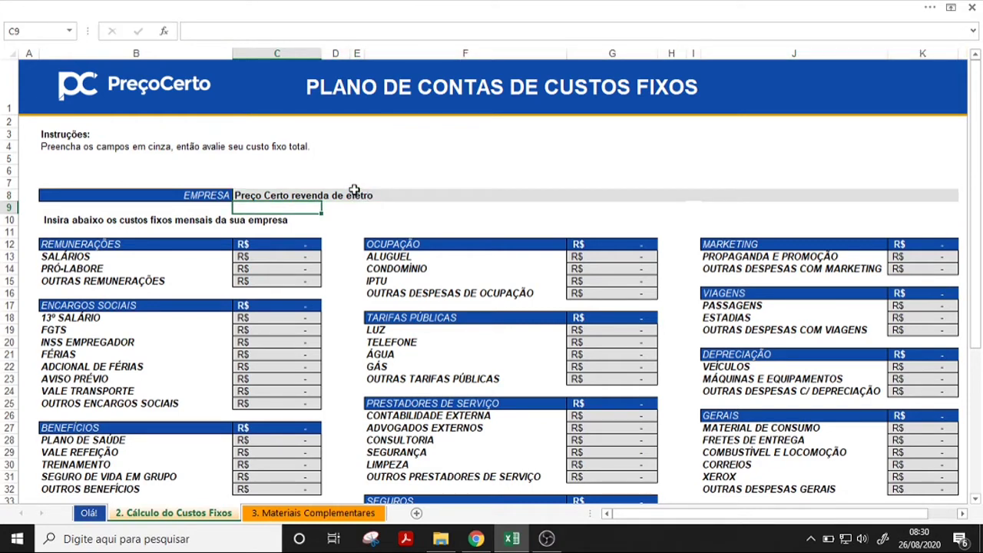
Enter SALÁRIOS 1200 and PRÓ-LABORE 2.000 under REMUNERAÇÕES.
click(356, 220)
click(285, 268)
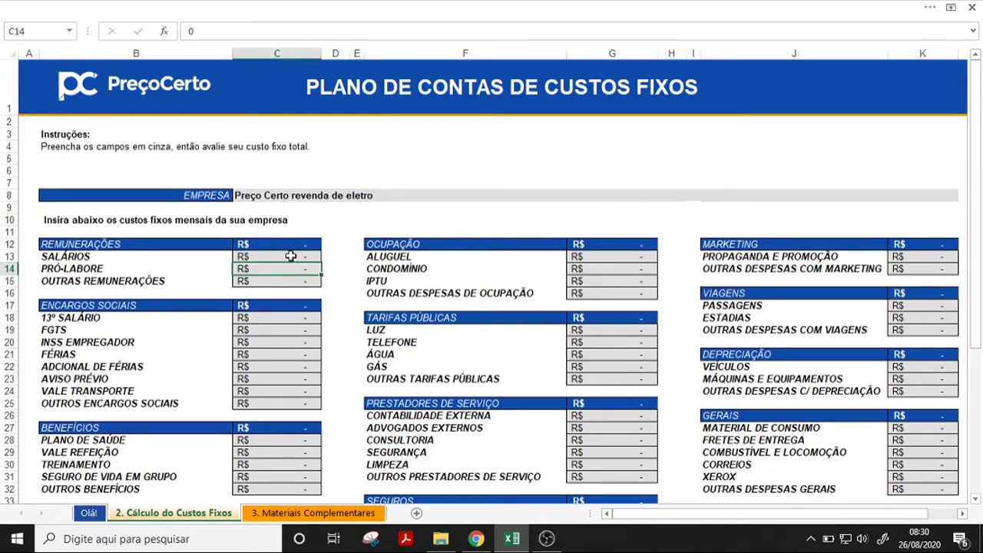
click(290, 256)
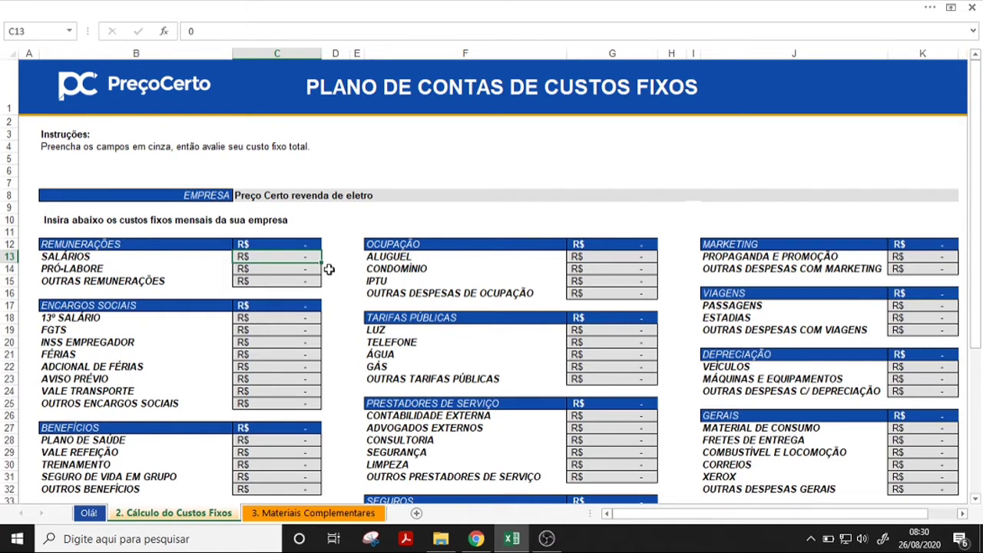
text(1)
text(500)
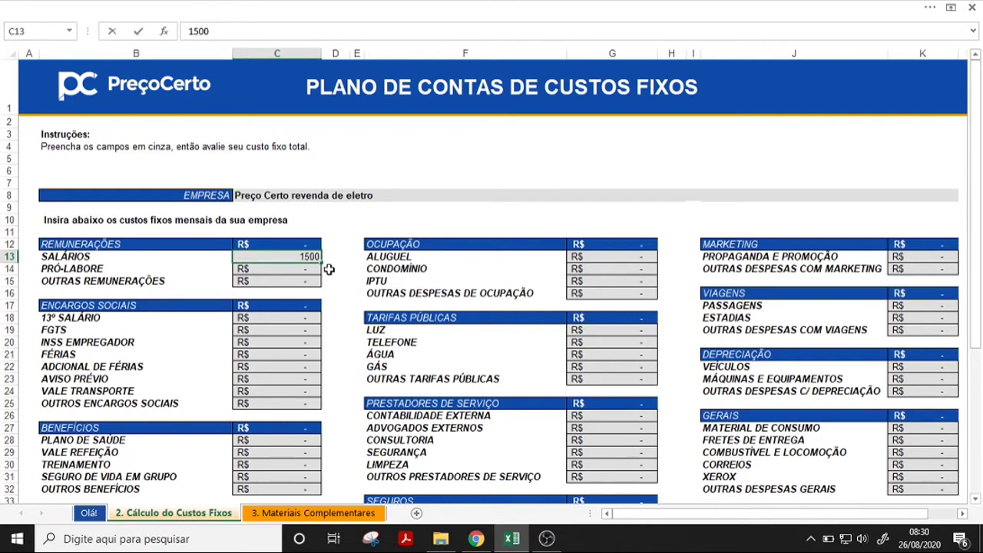
key(BackSpace)
key(BackSpace)
key(BackSpace)
text(2)
text(00,00)
key(Return)
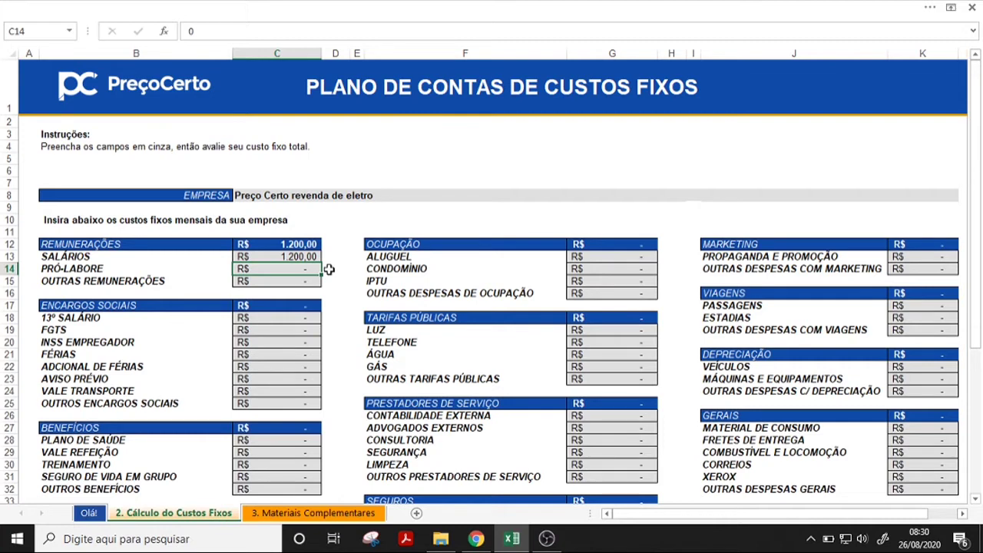
text(2.00)
text(000)
key(Return)
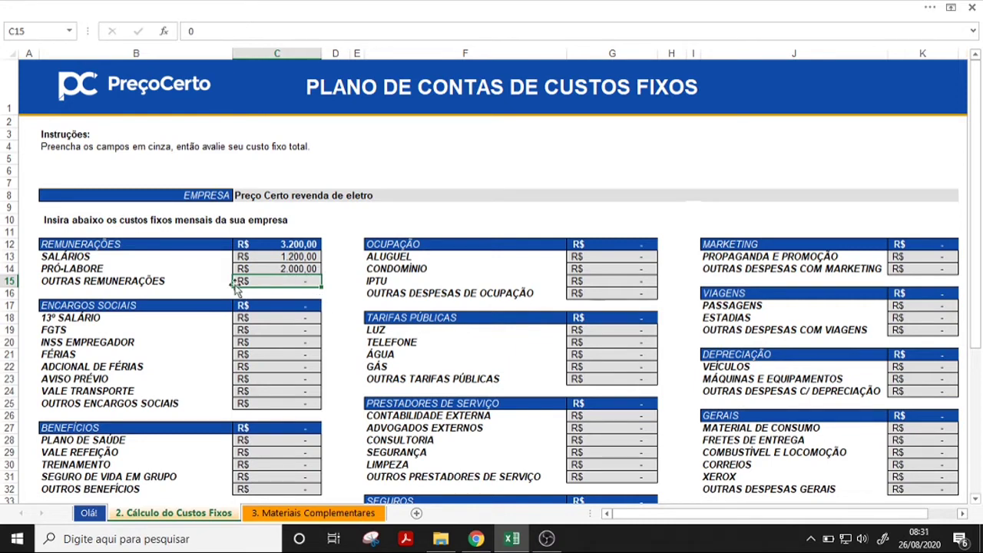
Enter 13º SALÁRIO 3200, FGTS 300 and INSS EMPREGADOR 150.
click(298, 319)
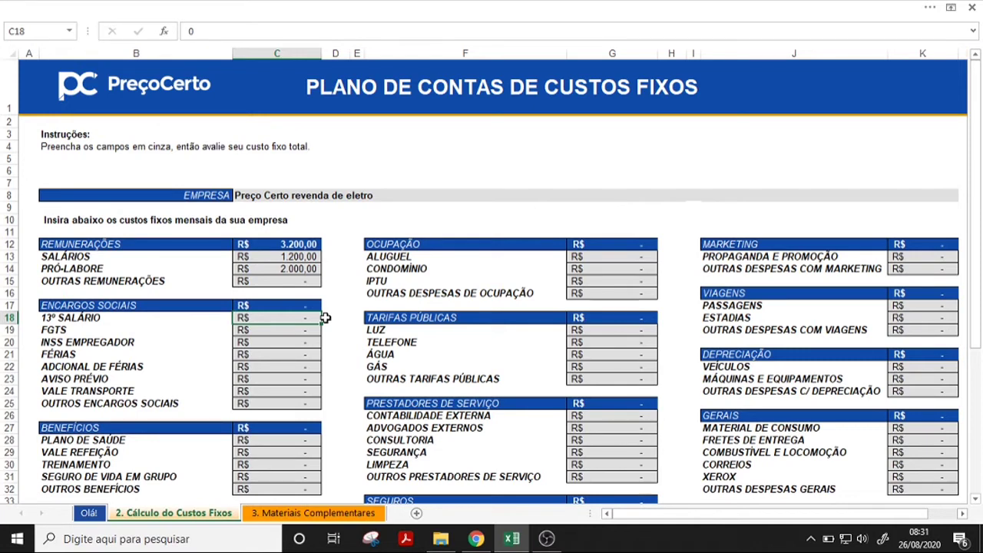
text(3200)
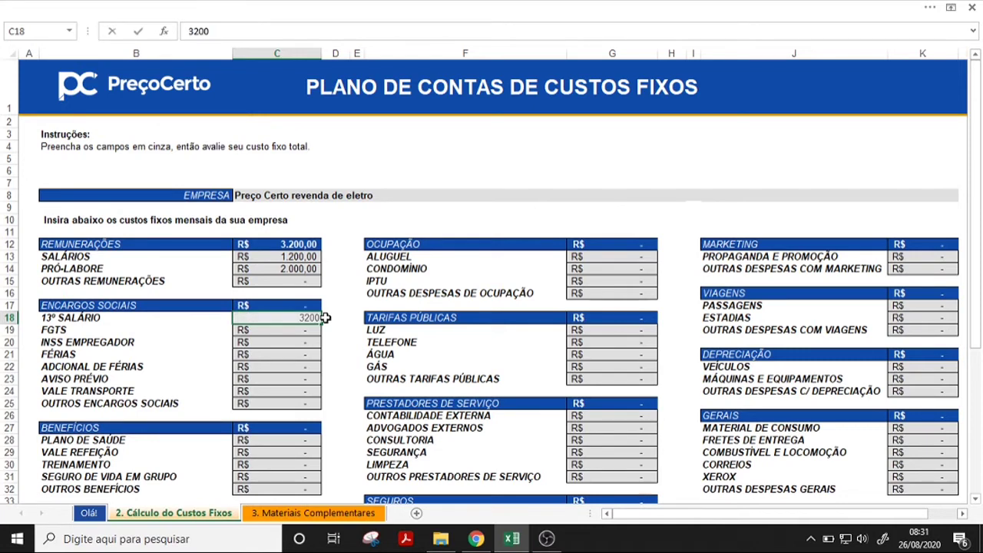
key(Return)
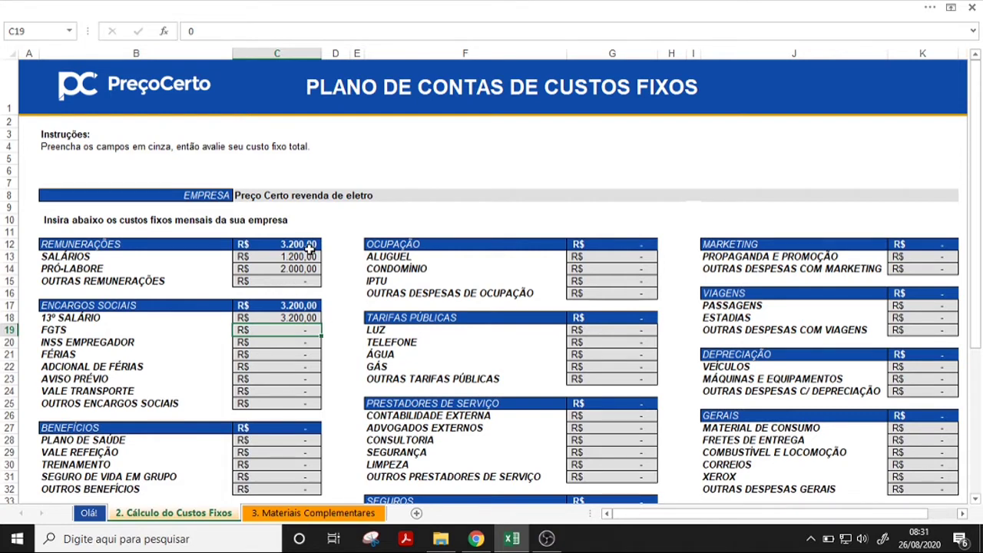
text(300)
key(ctrl+Return)
key(Return)
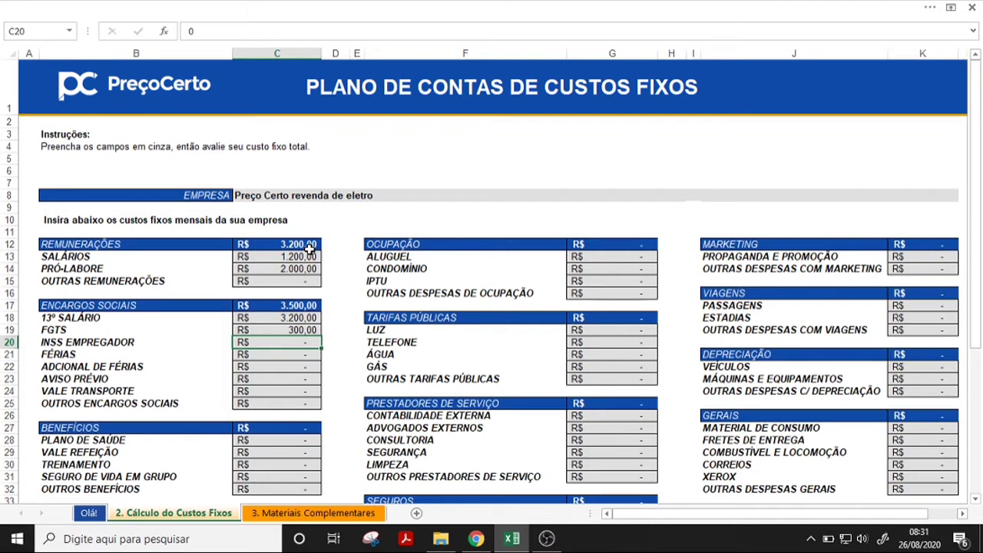
text(150)
key(Return)
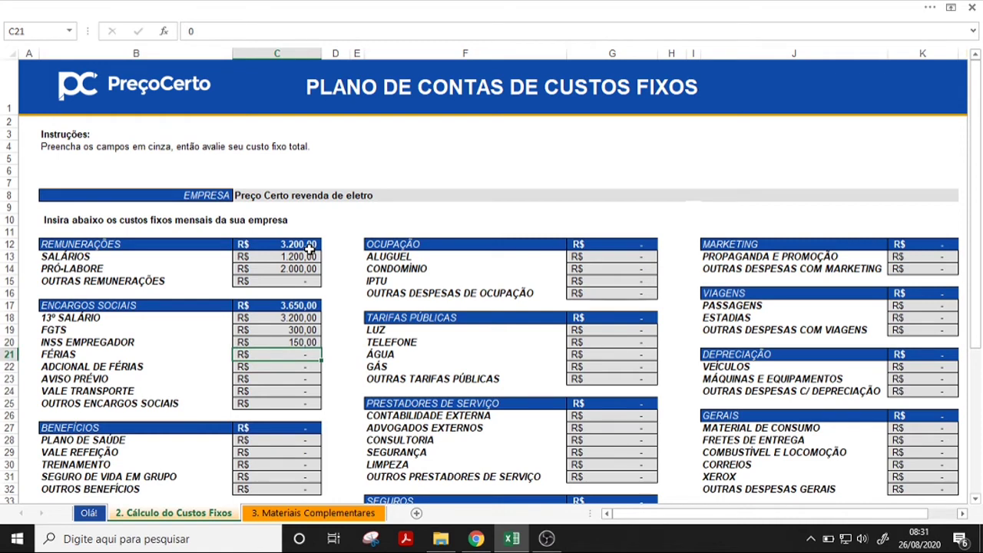
key(Return)
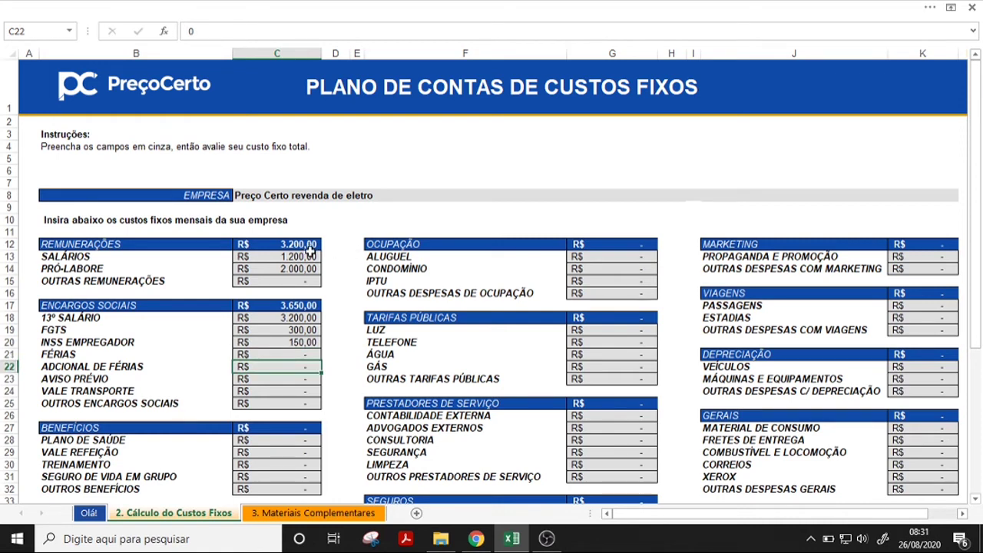
Enter 200 as OUTROS ENCARGOS SOCIAIS.
click(311, 254)
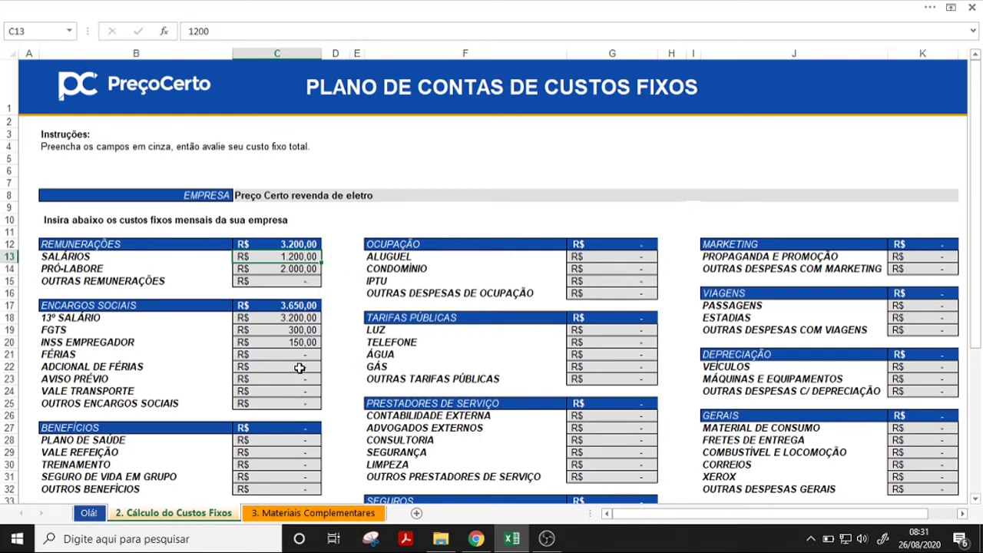
click(306, 391)
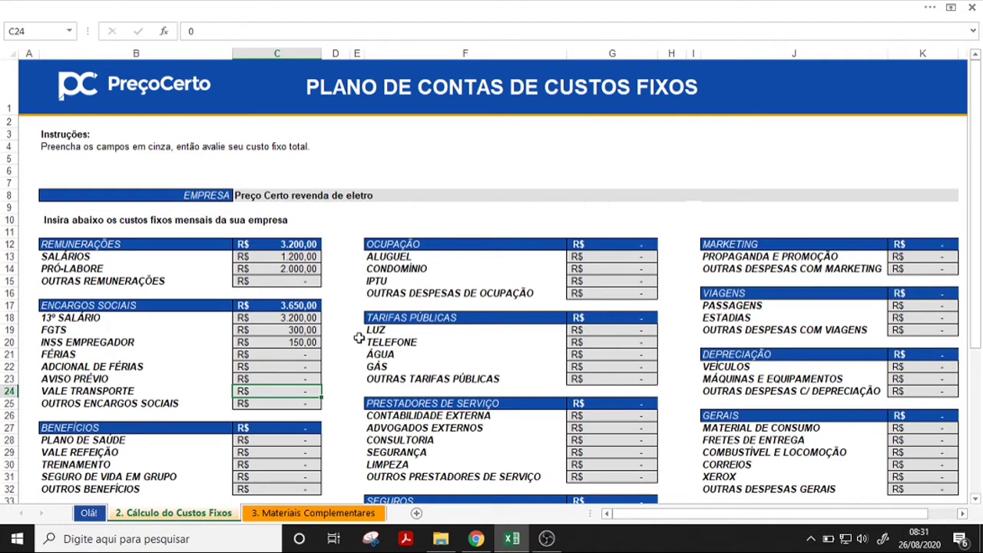
key(Down)
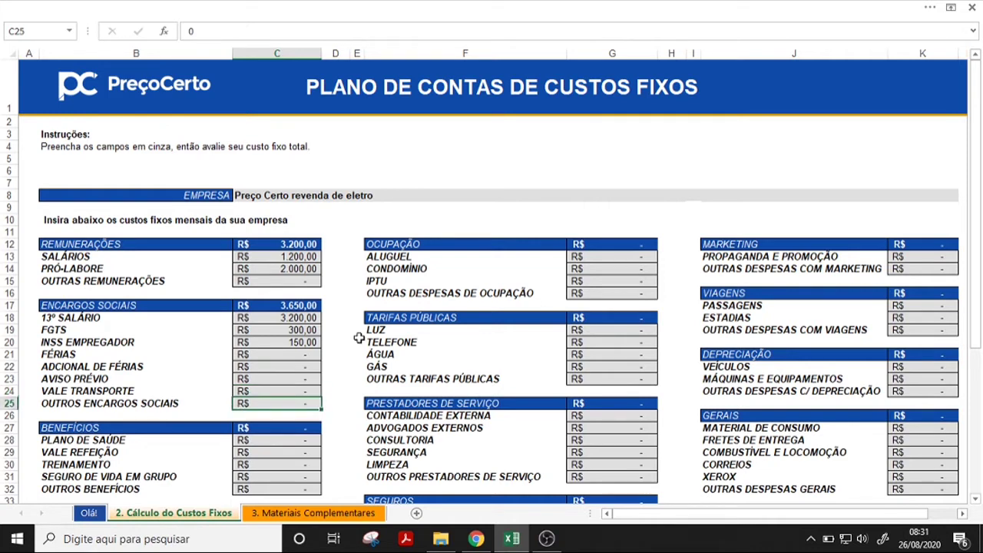
text(200)
key(Return)
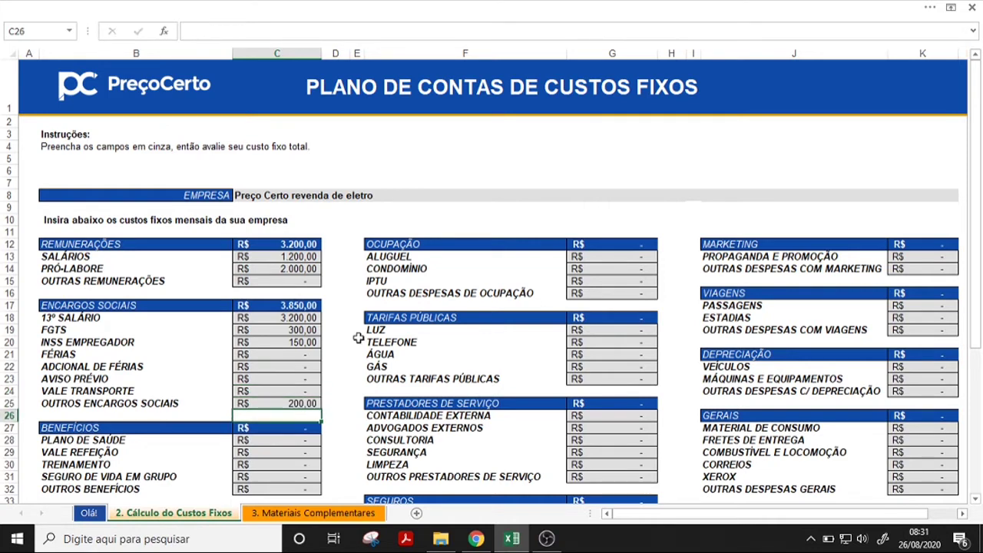
key(Down)
key(Down)
Enter PLANO DE SAÚDE 100, VALE REFEIÇÃO 240 and TREINAMENTO 60 under BENEFÍCIOS.
scroll(358, 338, down, 1)
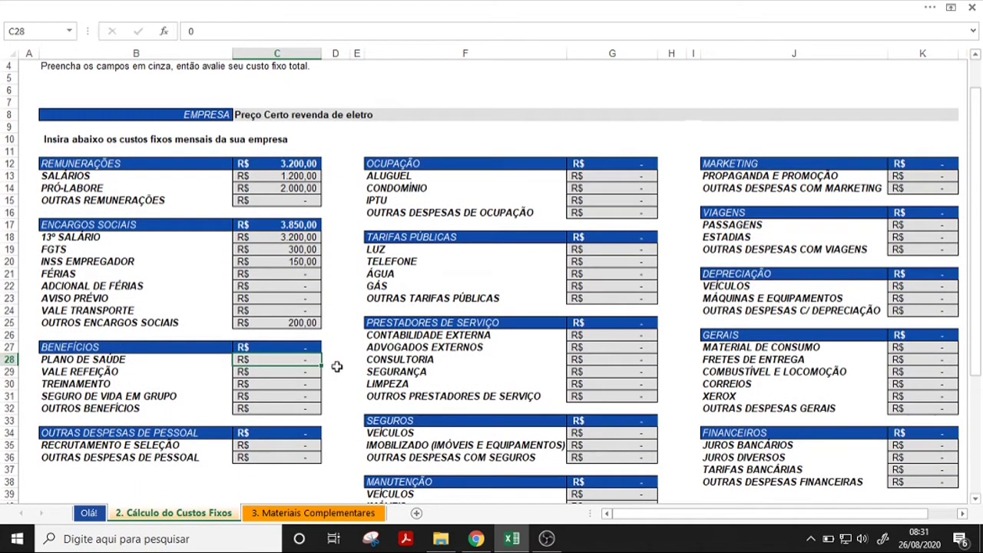
text(100)
key(Return)
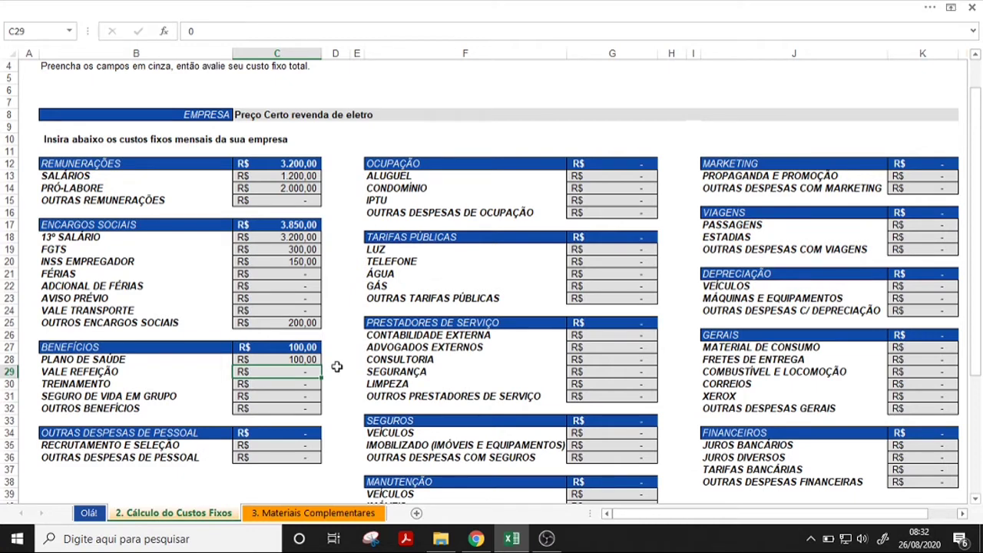
text(240)
key(Return)
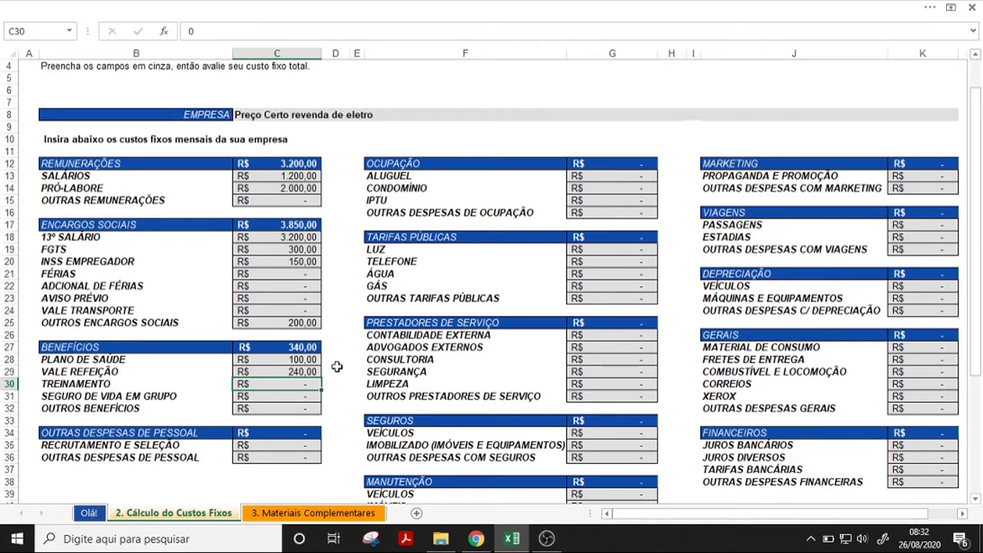
text(60)
key(Return)
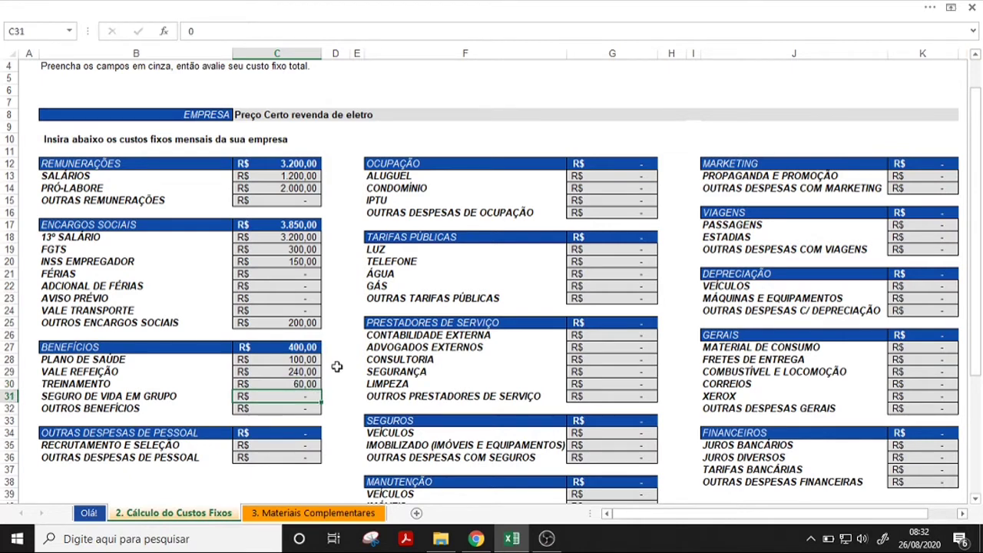
key(Down)
key(Down)
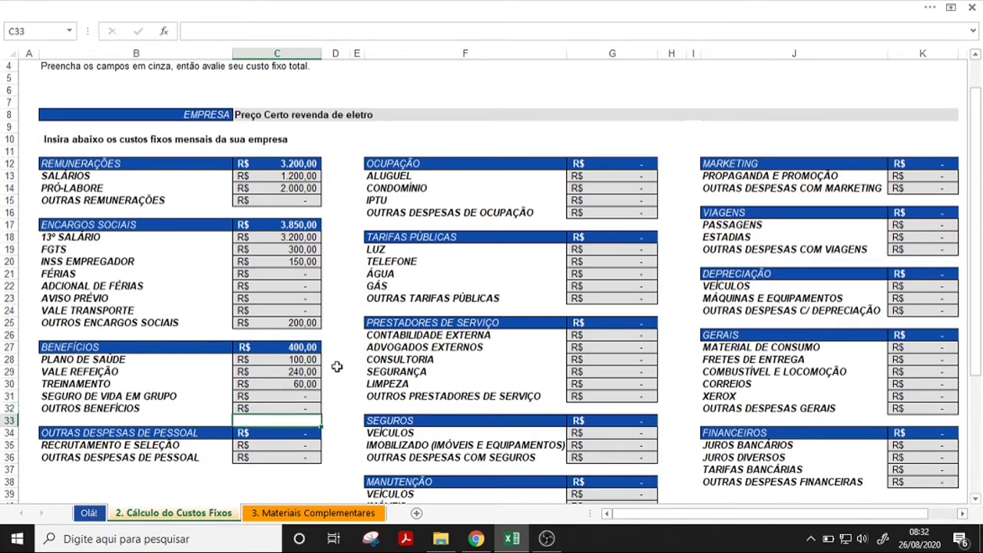
key(Down)
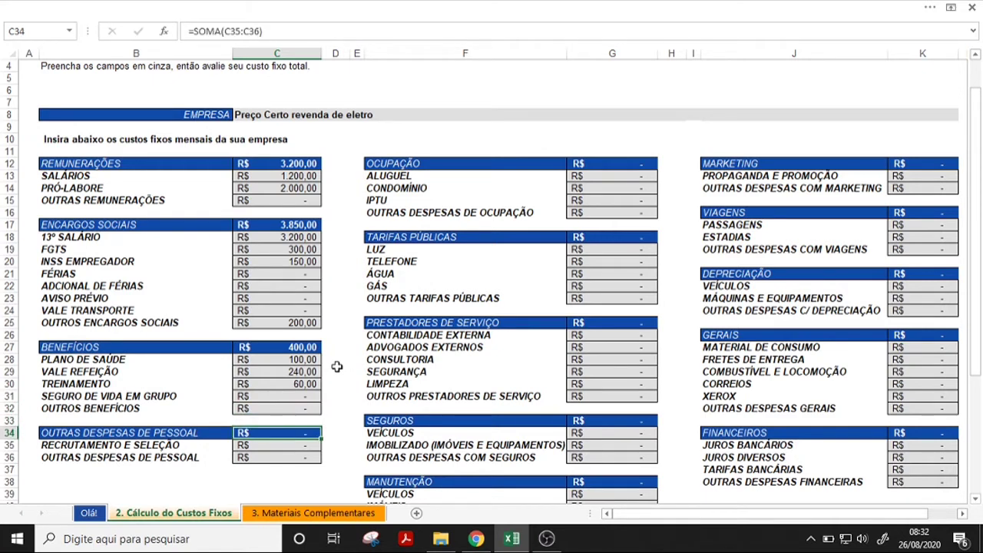
key(Down)
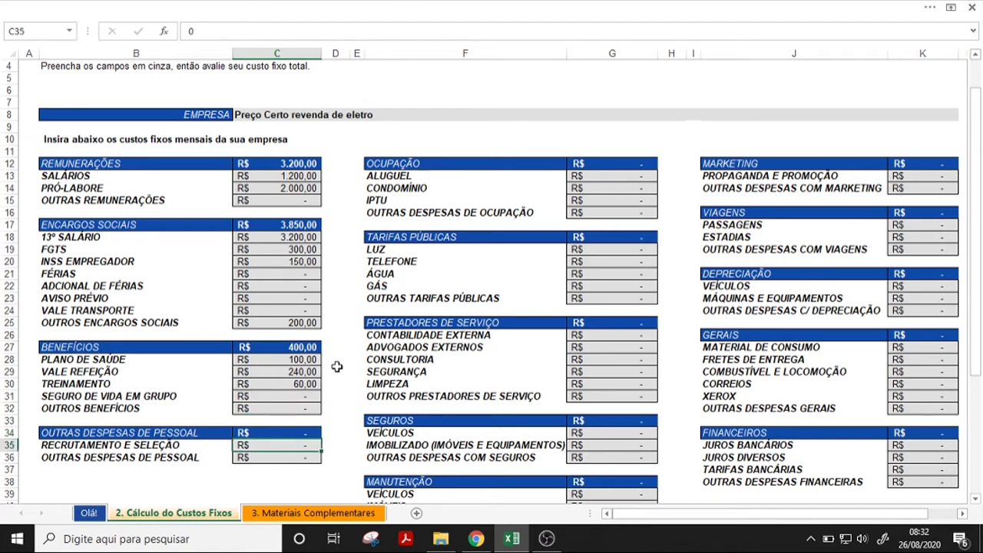
click(593, 176)
Enter OCUPAÇÃO costs: ALUGUEL 2500 and IPTU 200.
scroll(622, 272, up, 1)
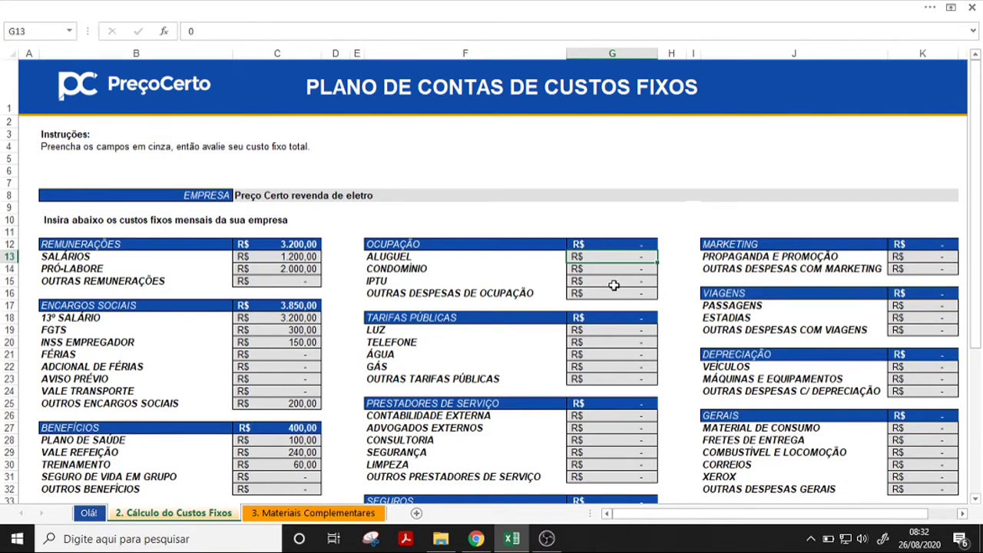
text(2500)
key(Return)
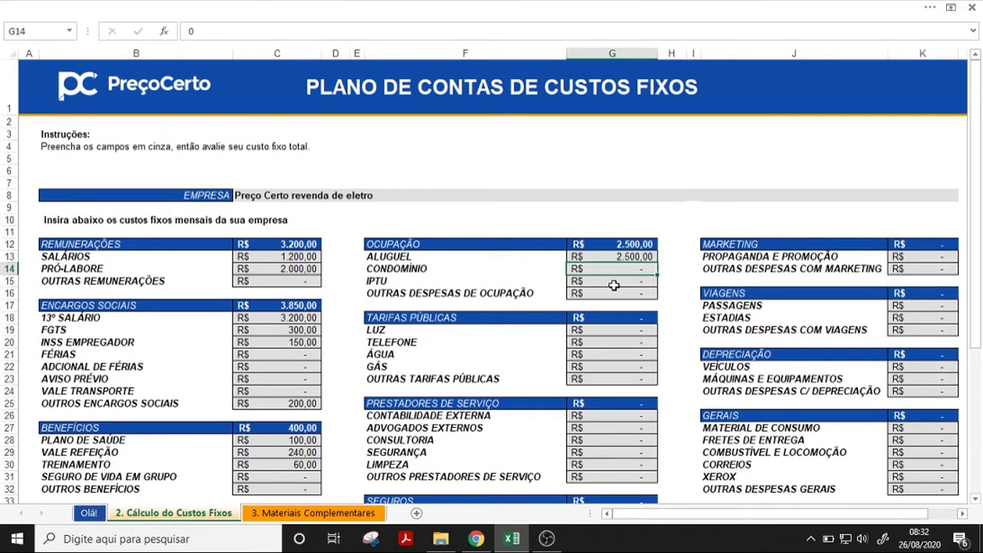
click(614, 285)
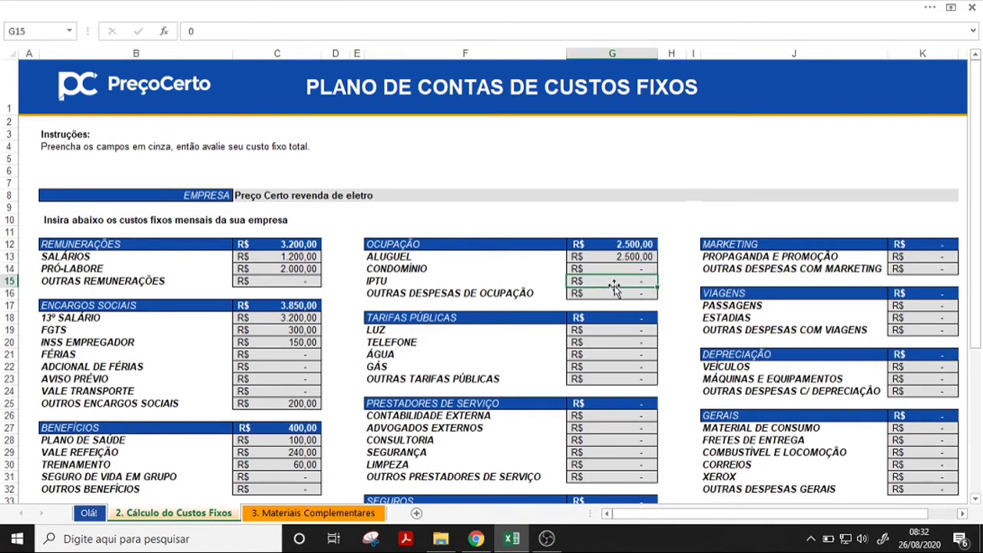
text(1)
key(BackSpace)
text(200)
key(Return)
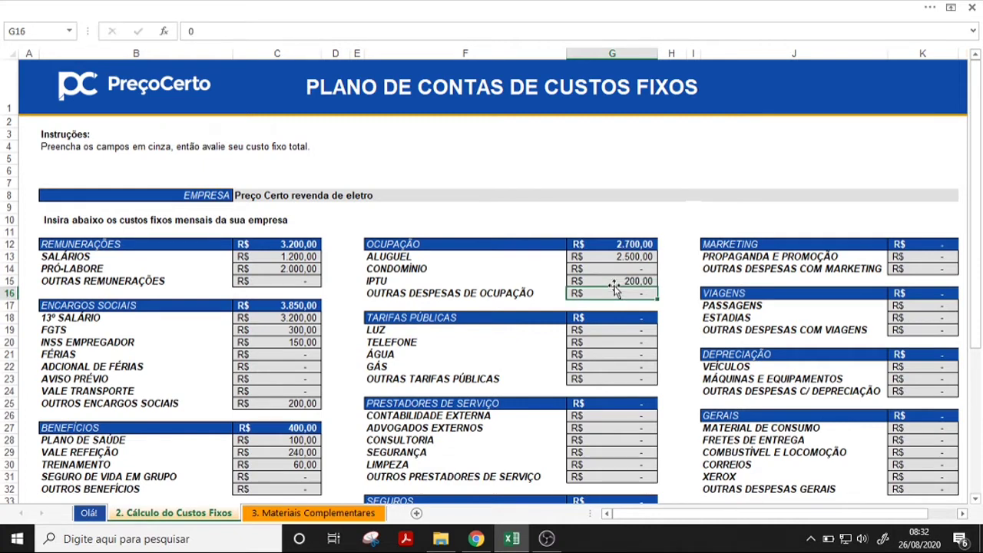
Enter TARIFAS PÚBLICAS: LUZ 300, TELEFONE 80, ÁGUA 150 and GÁS 30.
key(Down)
key(Down)
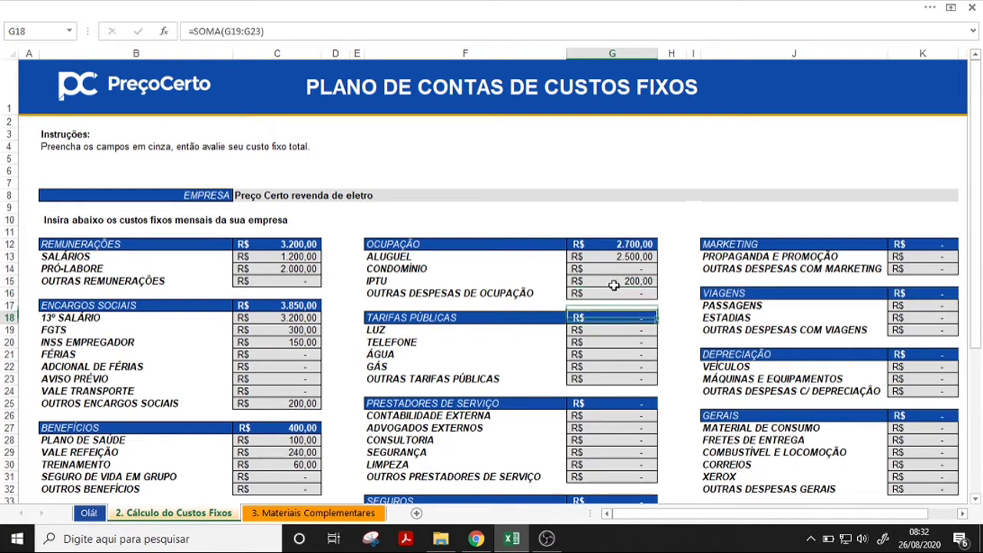
key(Down)
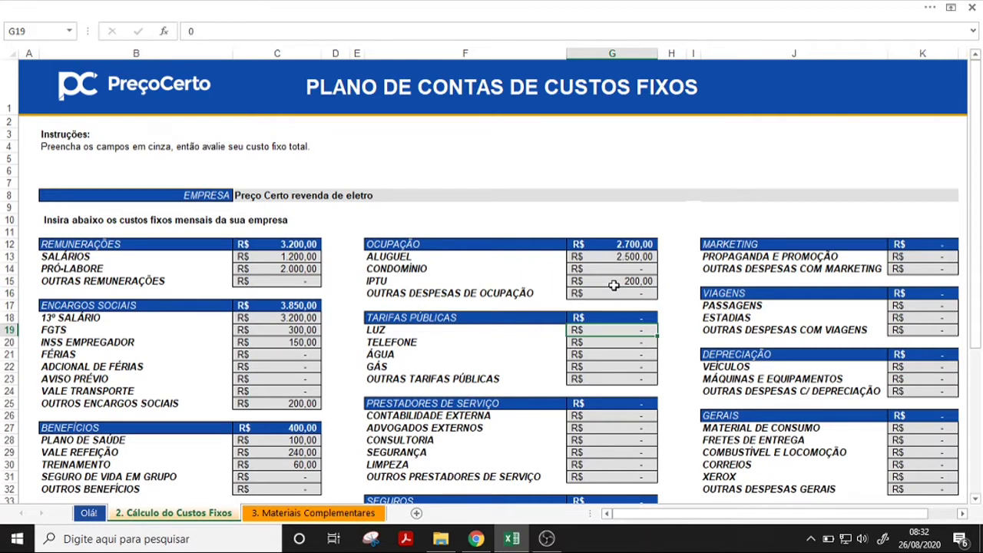
text(300)
key(Return)
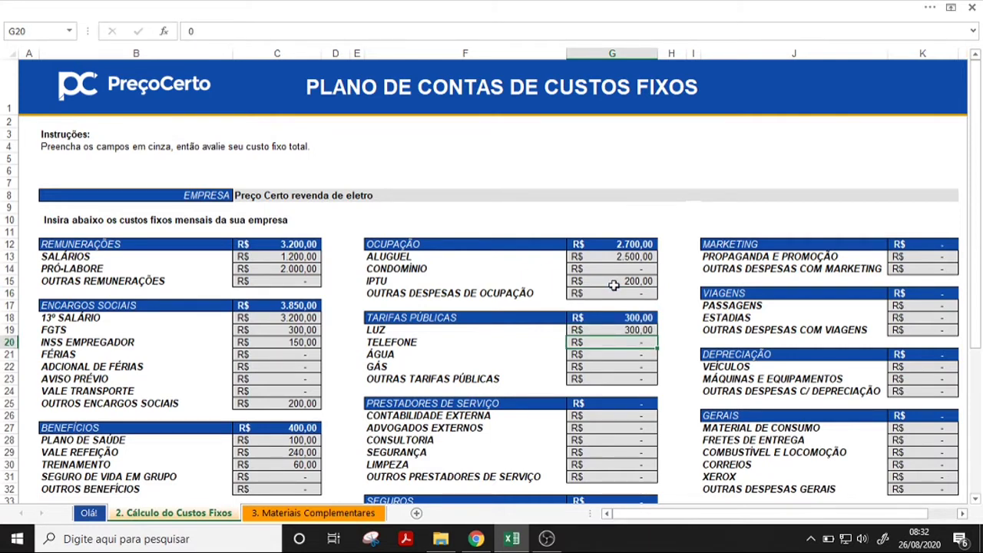
text(80)
key(Return)
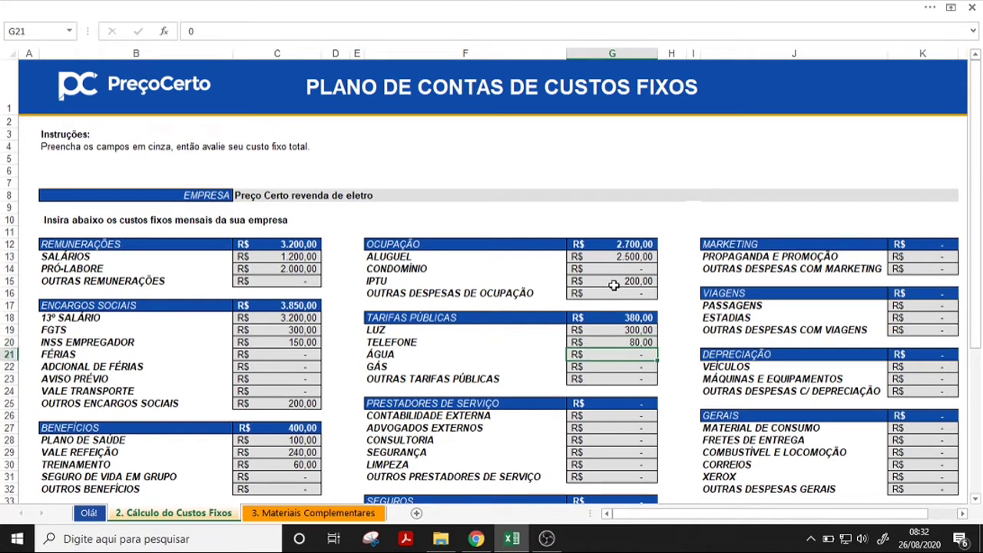
text(150)
key(Return)
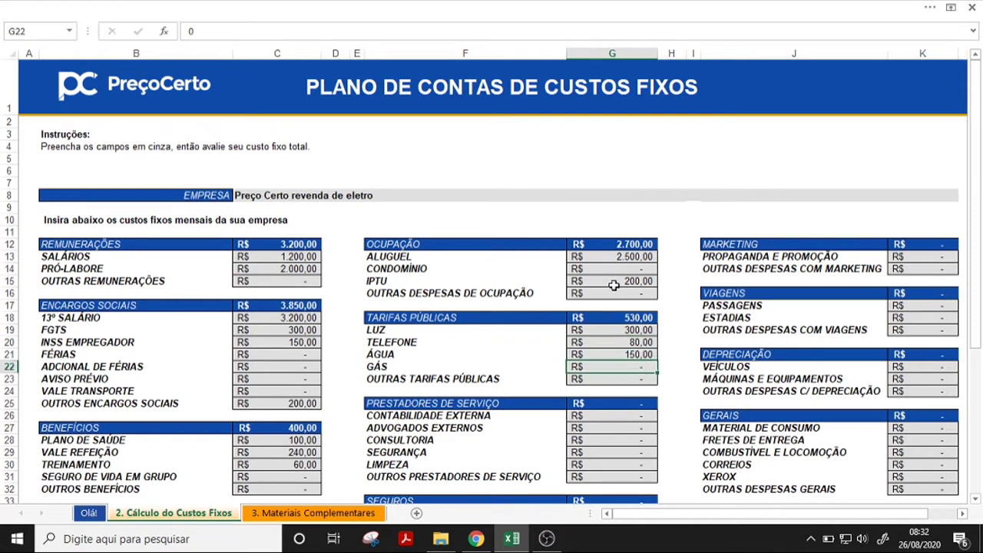
text(30)
key(Return)
Enter CONTABILIDADE EXTERNA 1.000 and LIMPEZA 600 under PRESTADORES DE SERVIÇO.
key(Return)
key(Return)
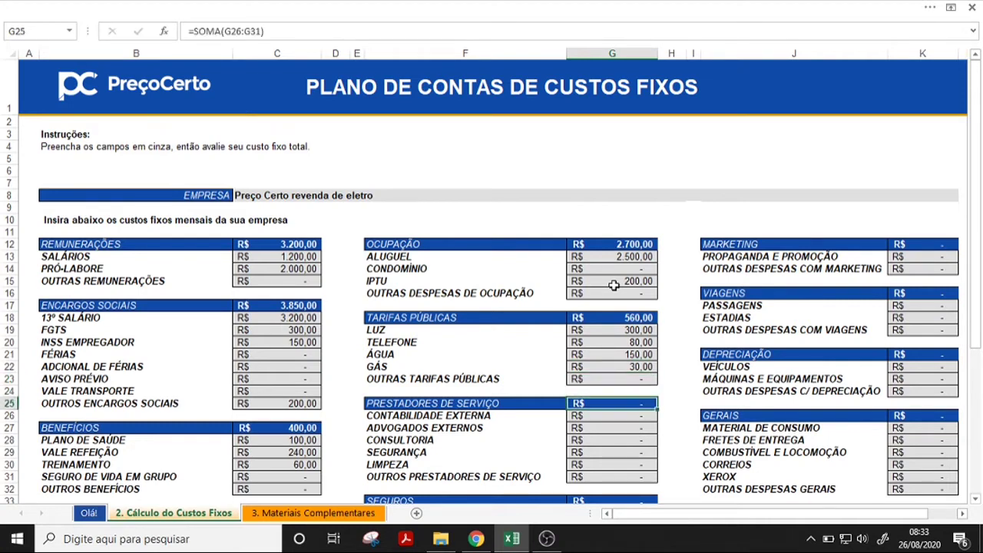
key(Return)
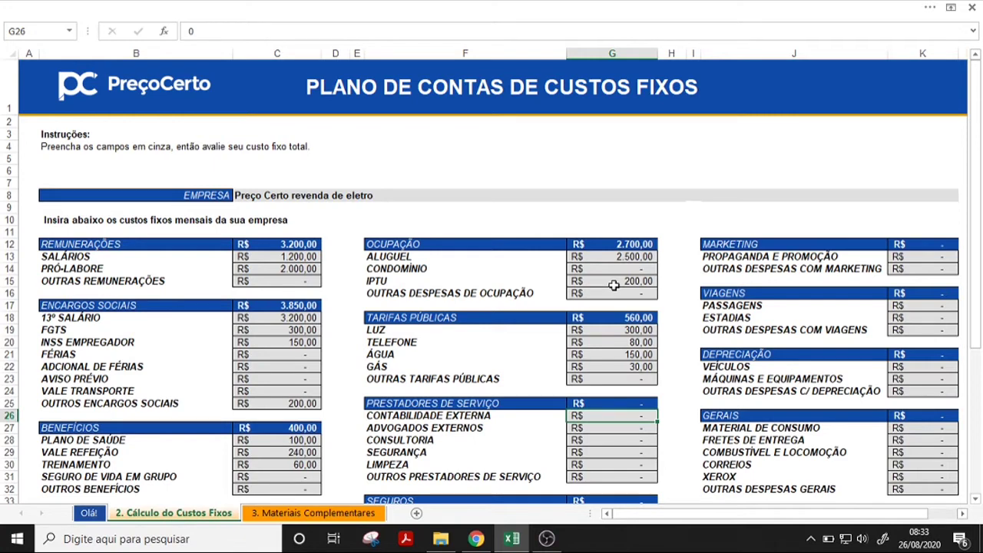
text(1.000)
key(Return)
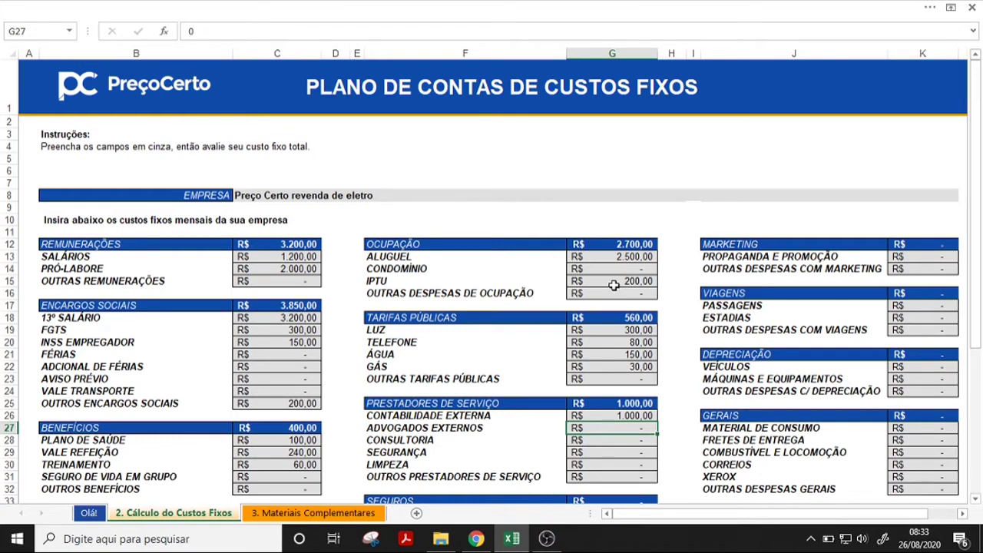
key(Return)
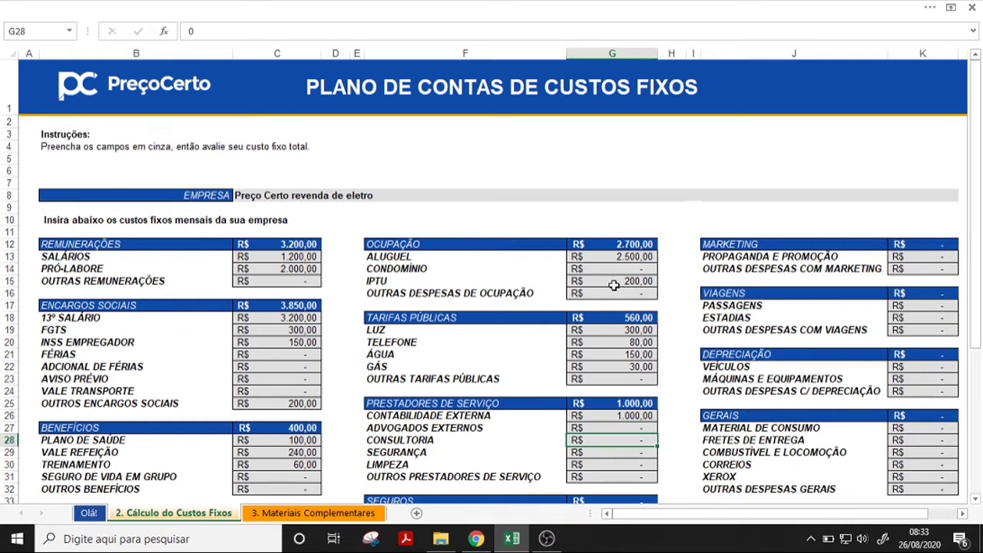
key(Return)
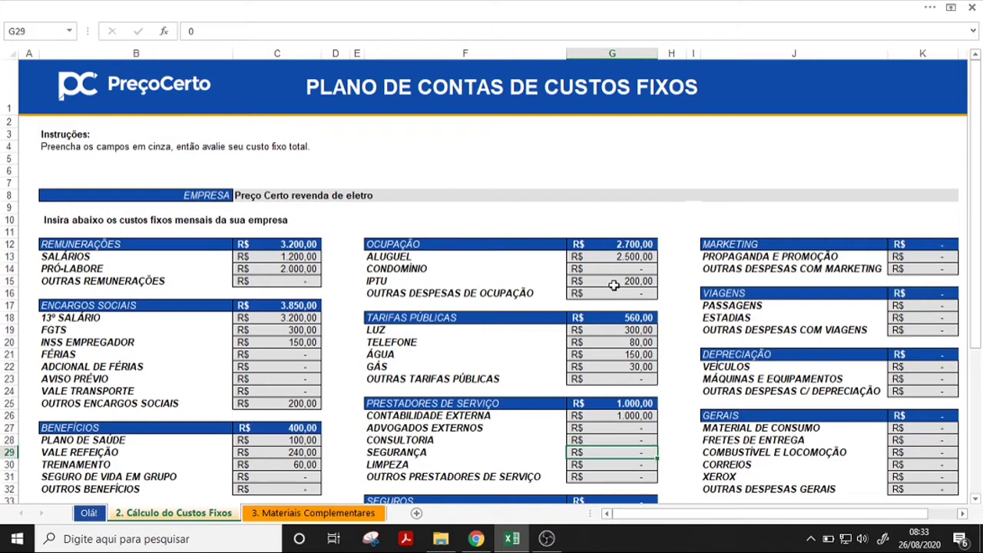
key(Return)
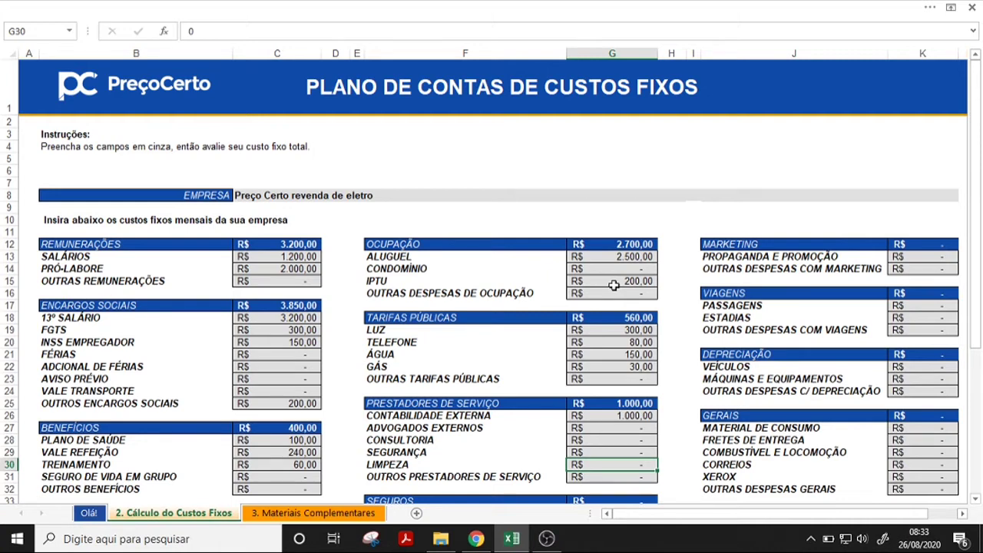
text(600)
key(Return)
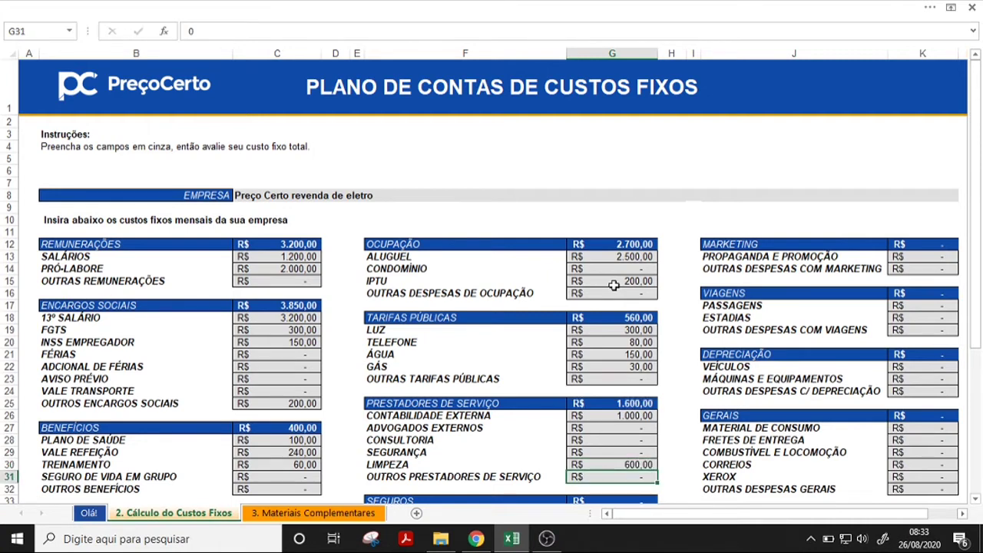
Look over the SEGUROS cost cells without changing them.
scroll(614, 285, down, 1)
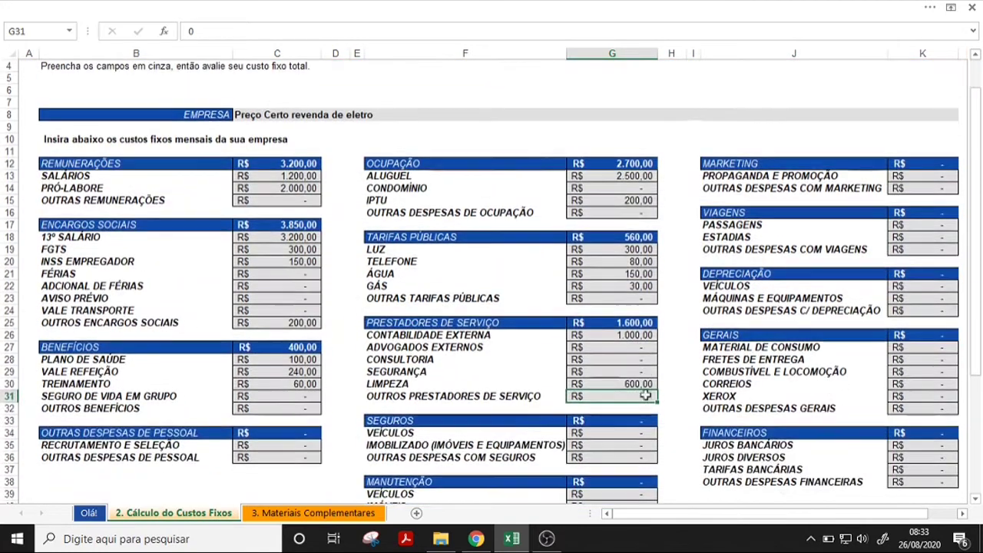
click(632, 453)
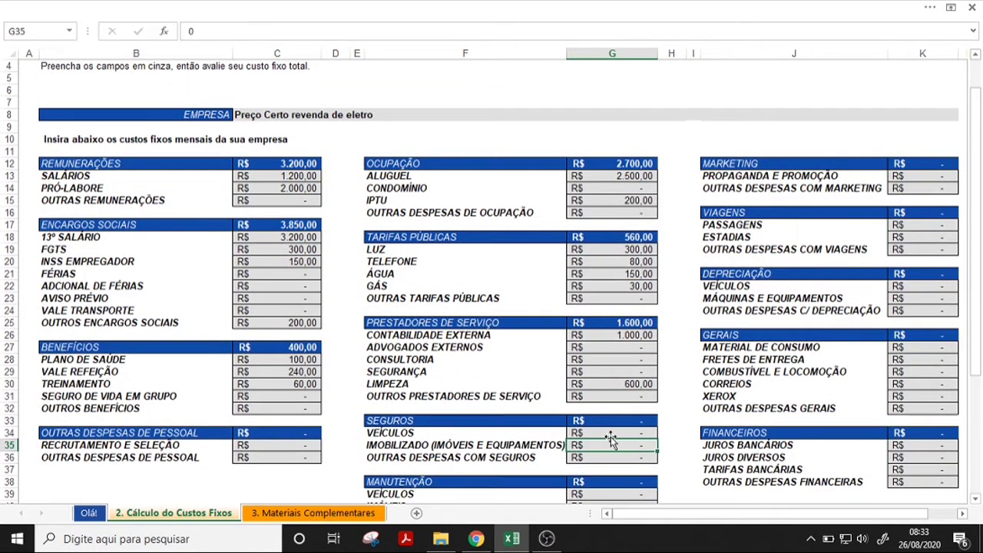
click(613, 434)
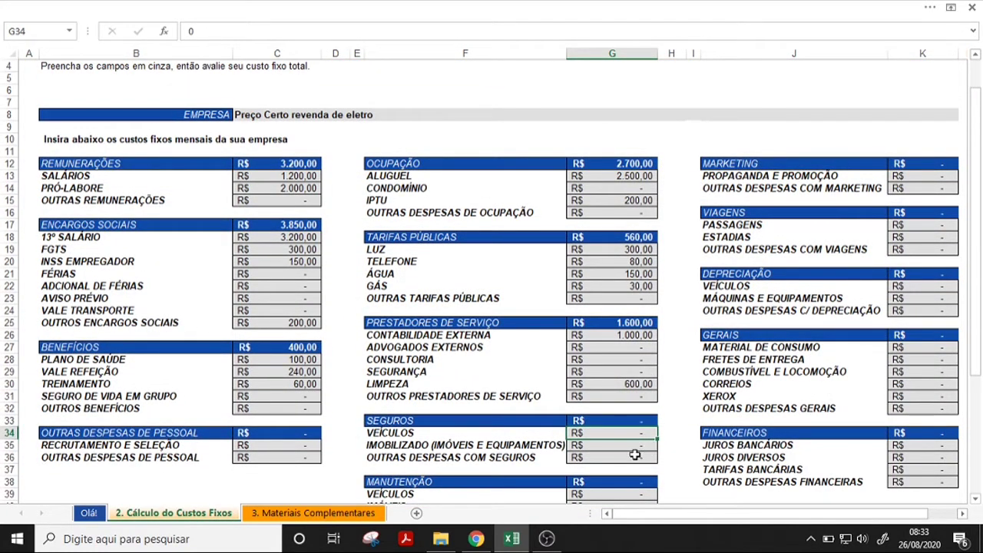
click(637, 456)
click(642, 443)
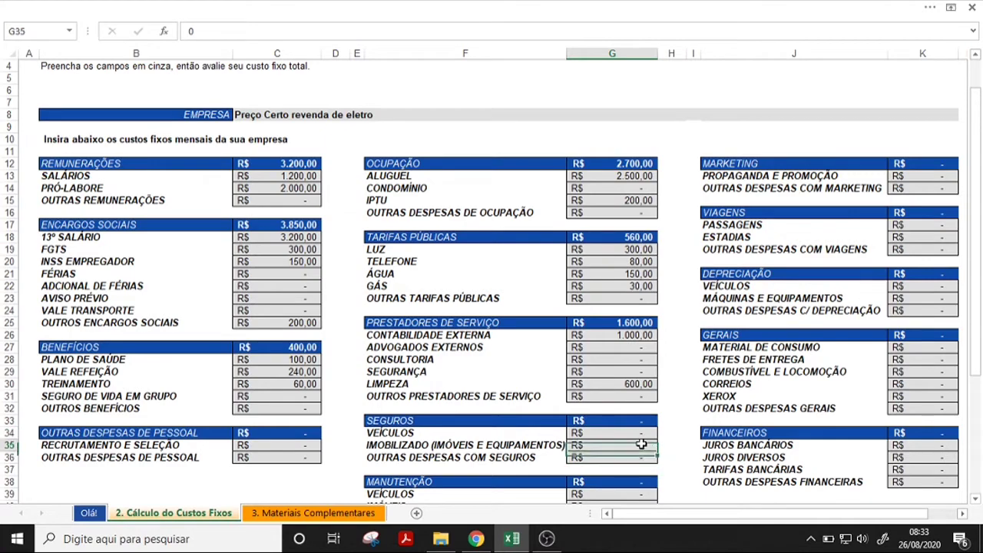
click(643, 456)
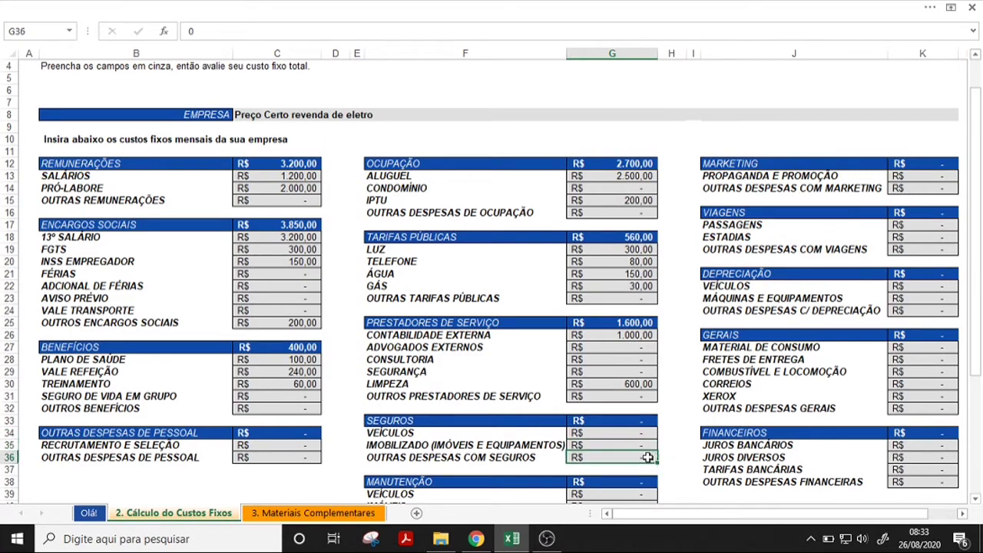
Enter 100 as the maintenance EQUIPAMENTO cost.
scroll(671, 420, down, 3)
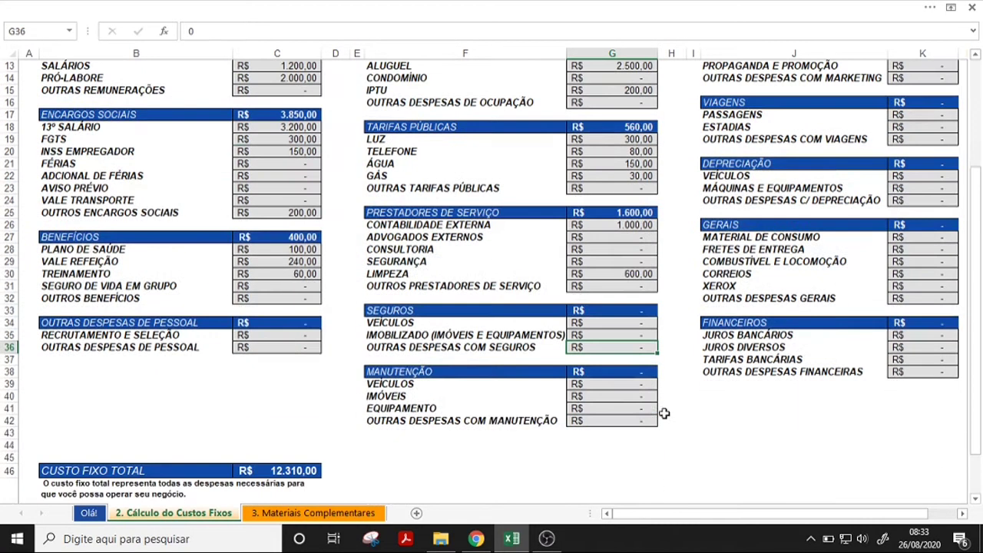
click(438, 386)
click(631, 395)
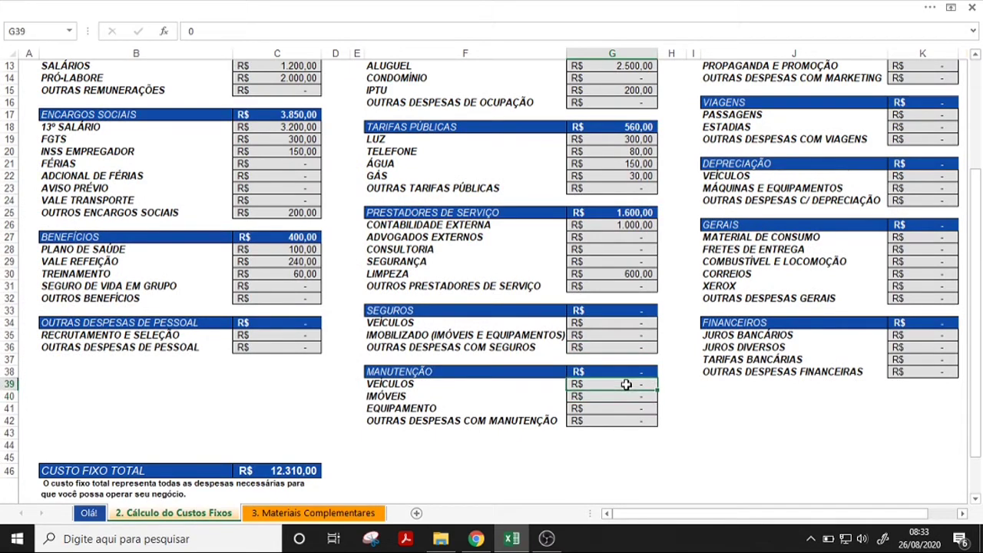
click(464, 396)
key(Right)
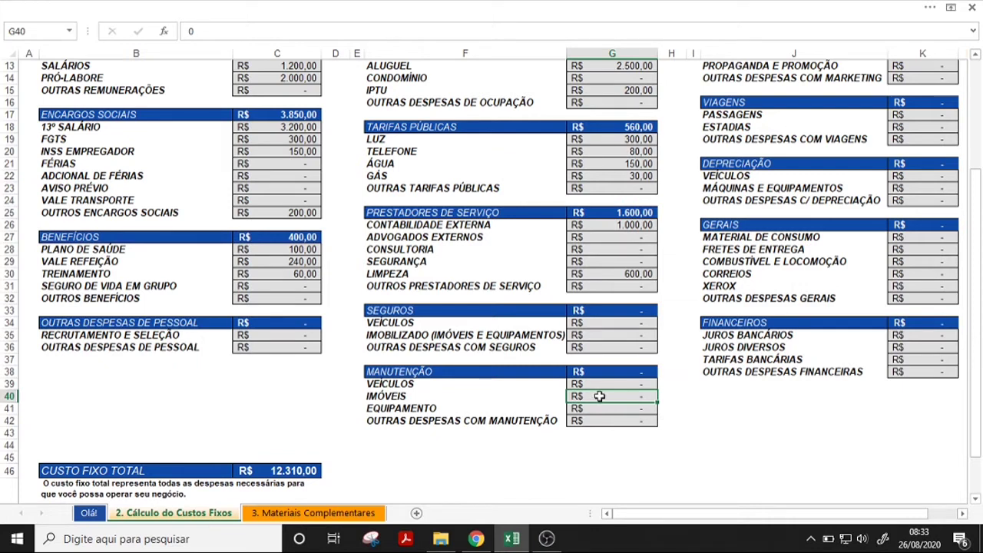
key(Down)
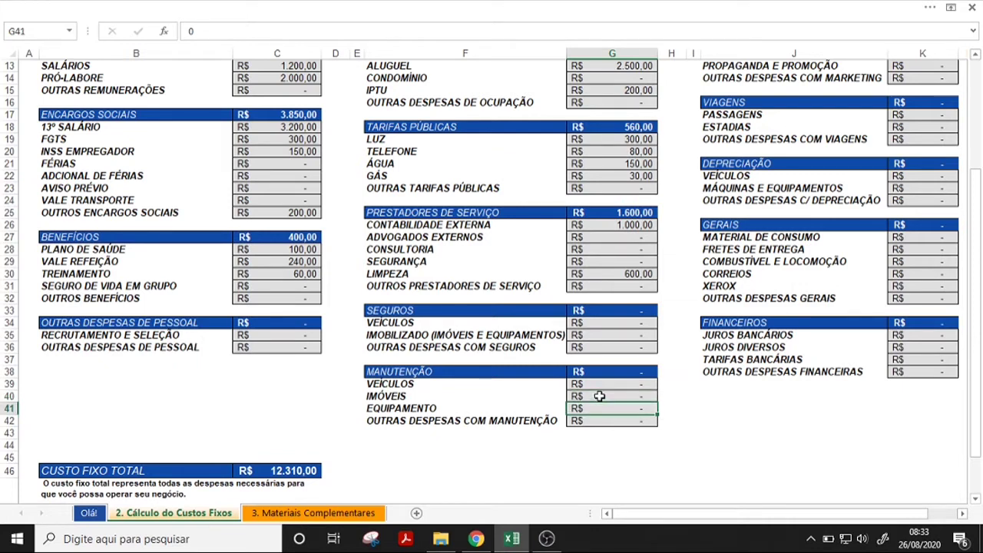
text(100)
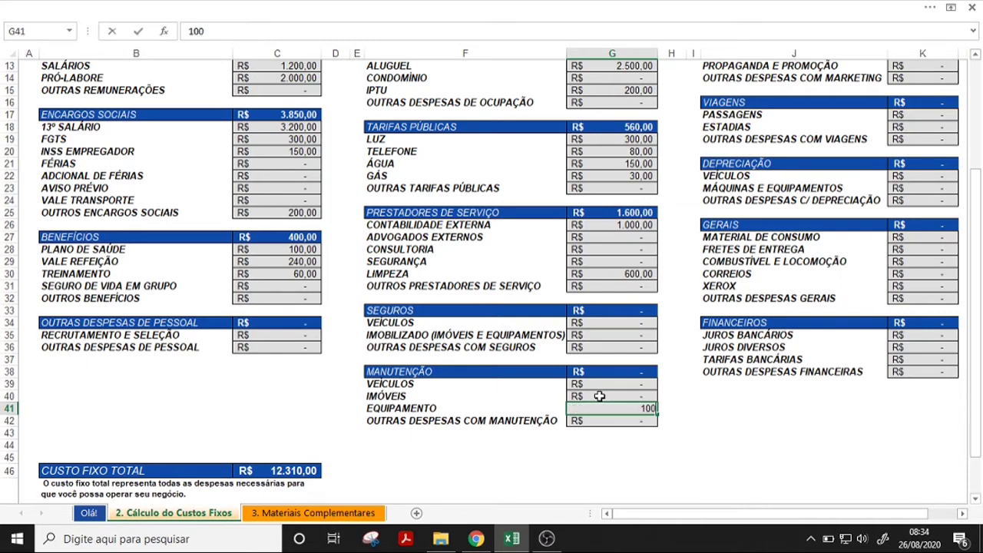
key(Return)
scroll(599, 396, up, 4)
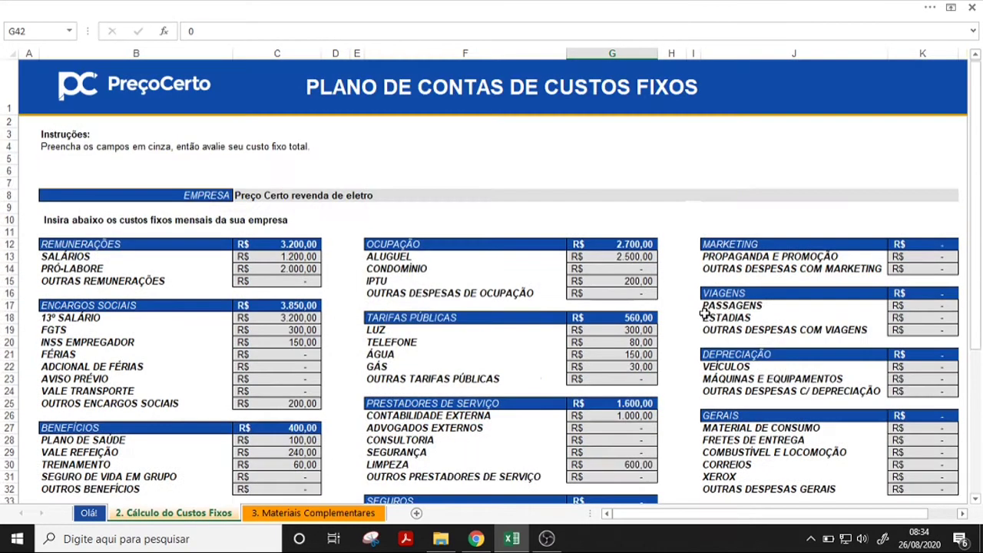
Enter 1.500 as the PROPAGANDA E PROMOÇÃO cost in K13.
click(938, 255)
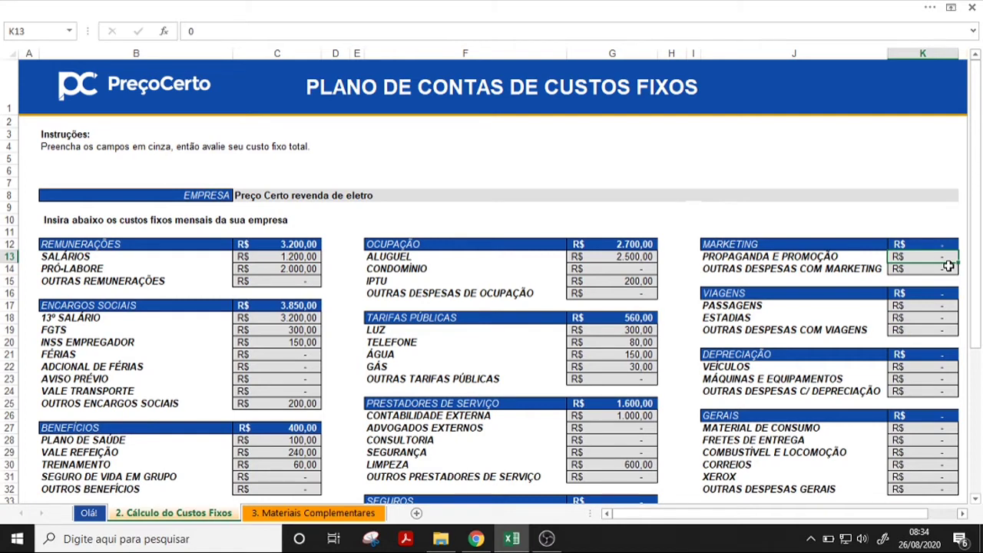
text(1.5)
text(00)
key(Return)
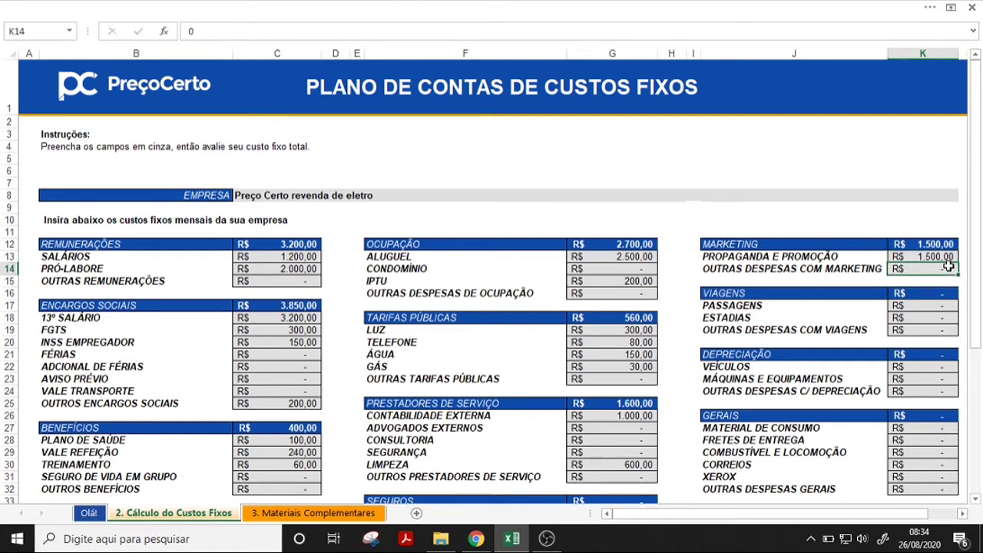
key(Return)
key(Return)
key(Return)
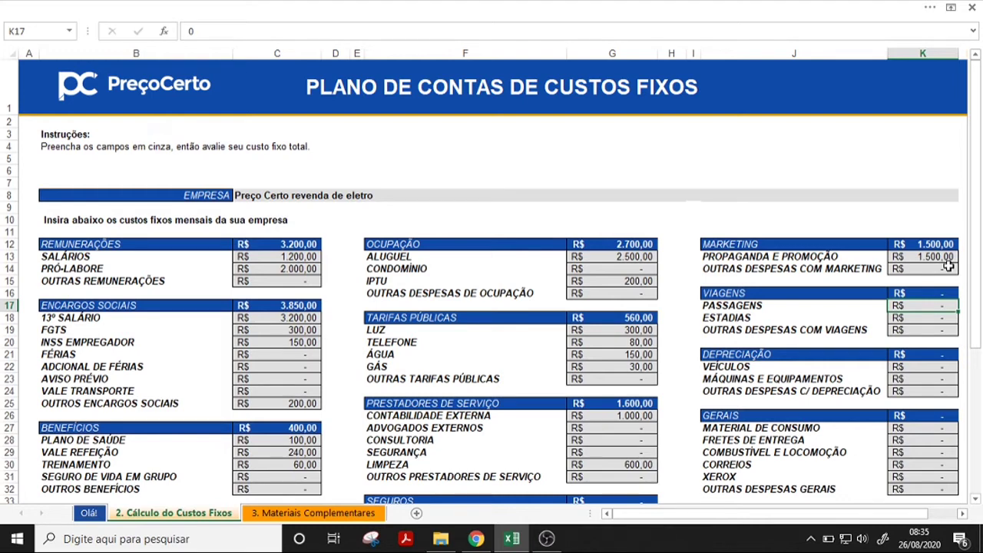
Enter 60 for MÁQUINAS E EQUIPAMENTOS under DEPRECIAÇÃO in K23.
drag(929, 328, 930, 308)
click(947, 316)
click(943, 307)
click(953, 367)
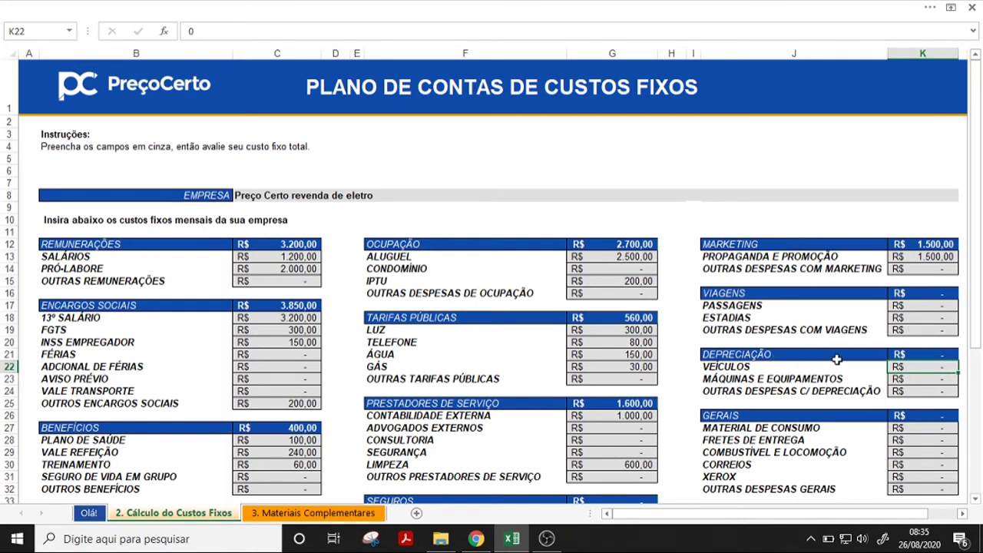
click(928, 381)
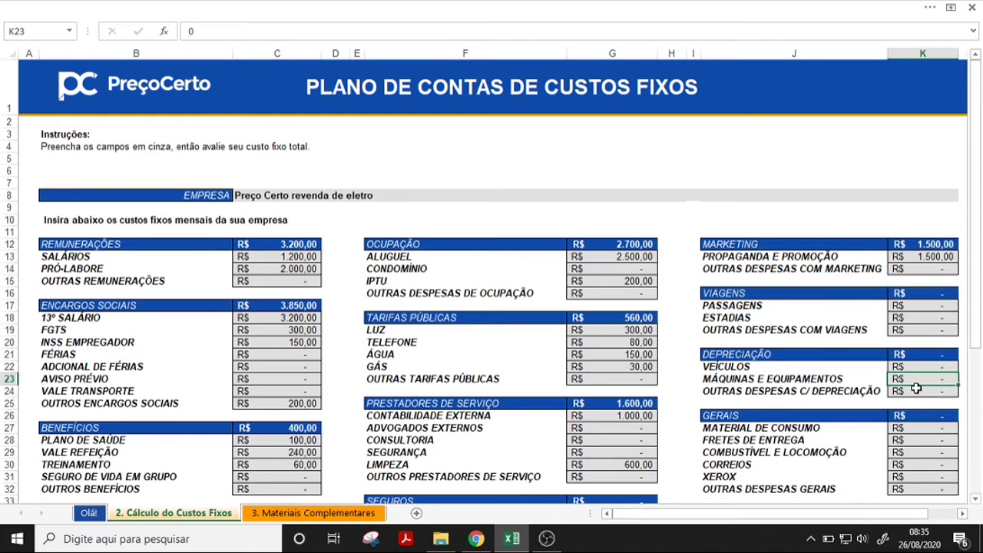
text(6)
text(0)
click(347, 196)
click(947, 377)
click(951, 430)
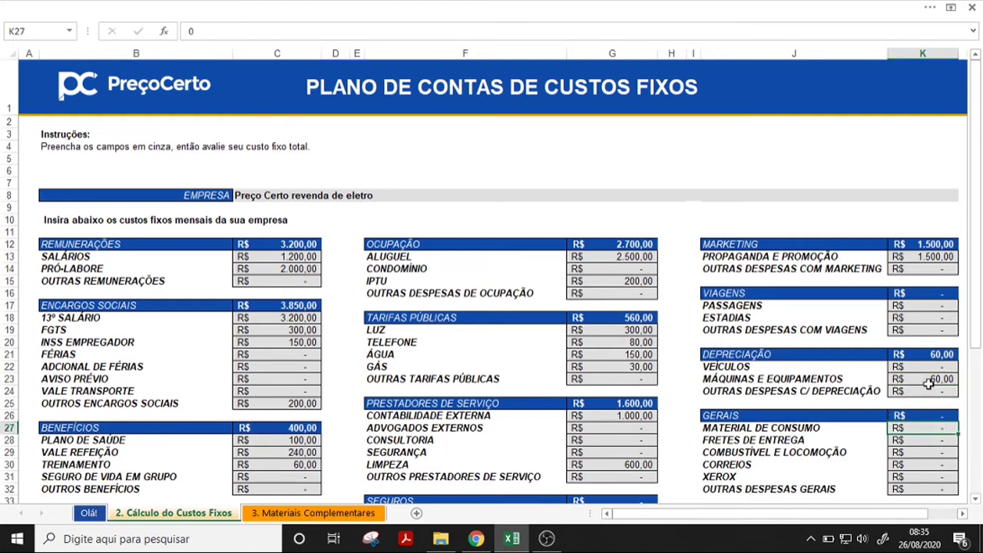
Enter MATERIAL DE CONSUMO 50, FRETES 1.000, COMBUSTÍVEL 300 and CORREIOS 2.000 in K27–K30.
scroll(944, 374, down, 1)
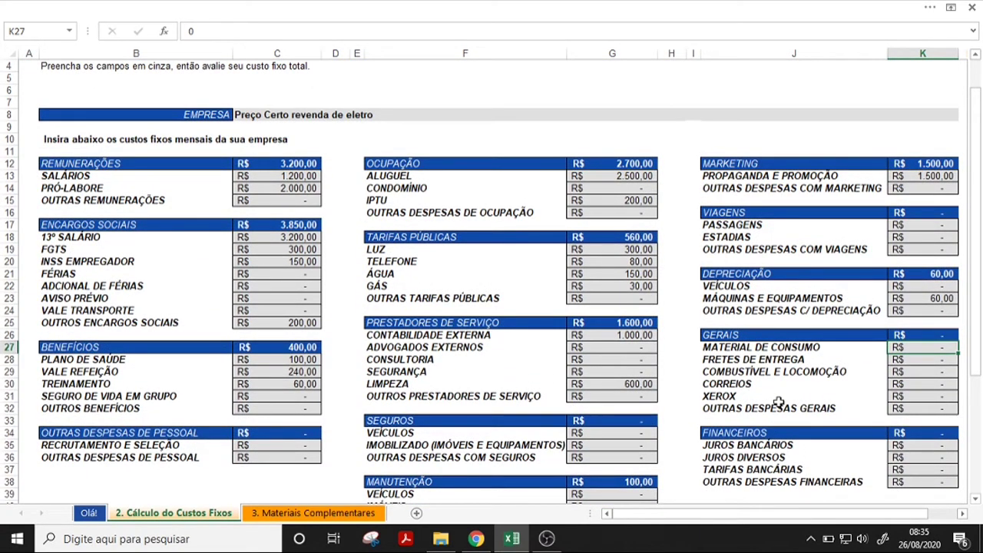
text(50)
key(Return)
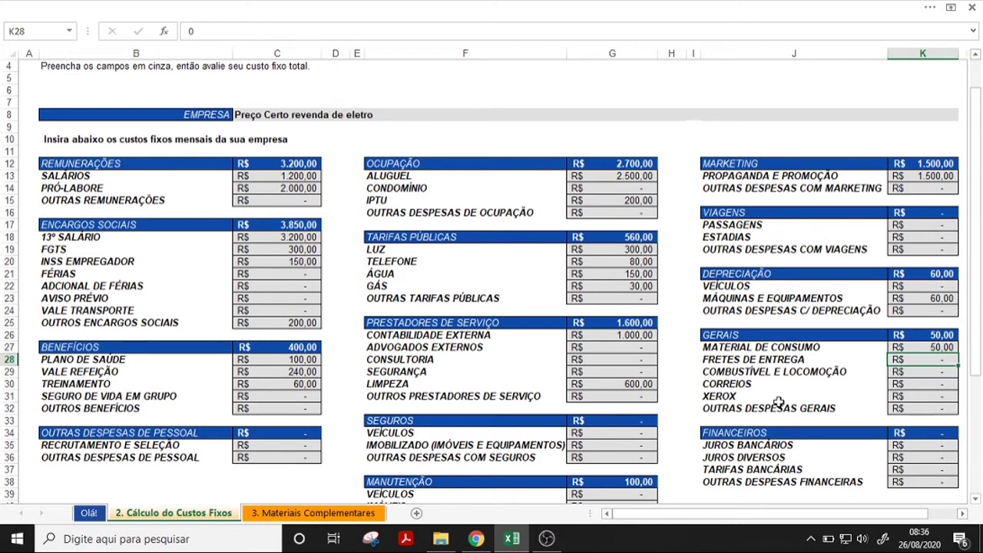
text(1.000)
key(Return)
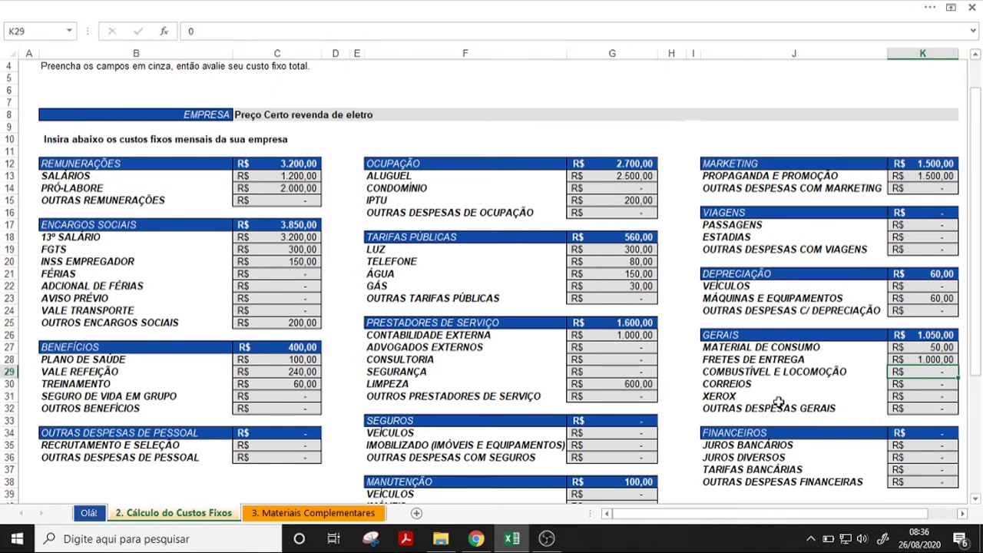
text(300)
key(Return)
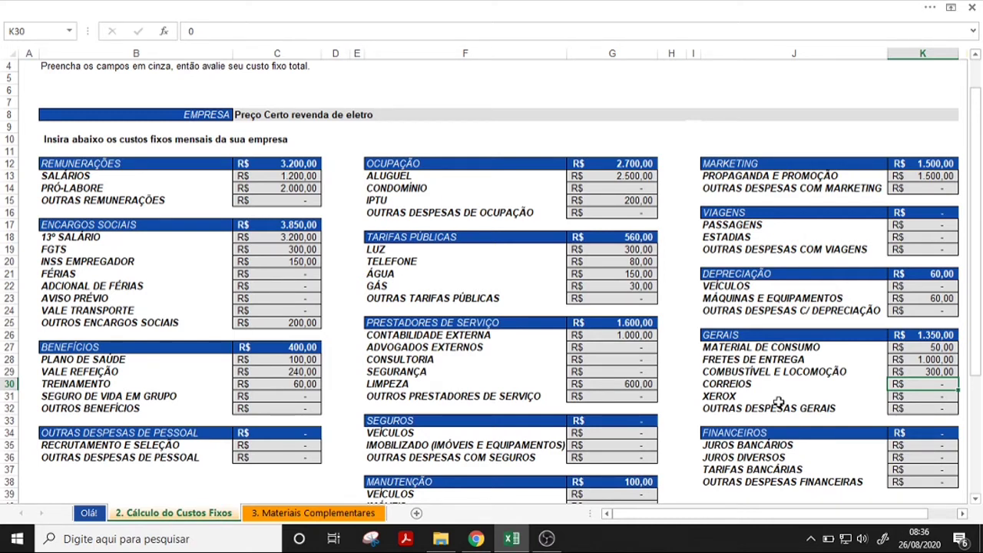
text(2.000)
key(Return)
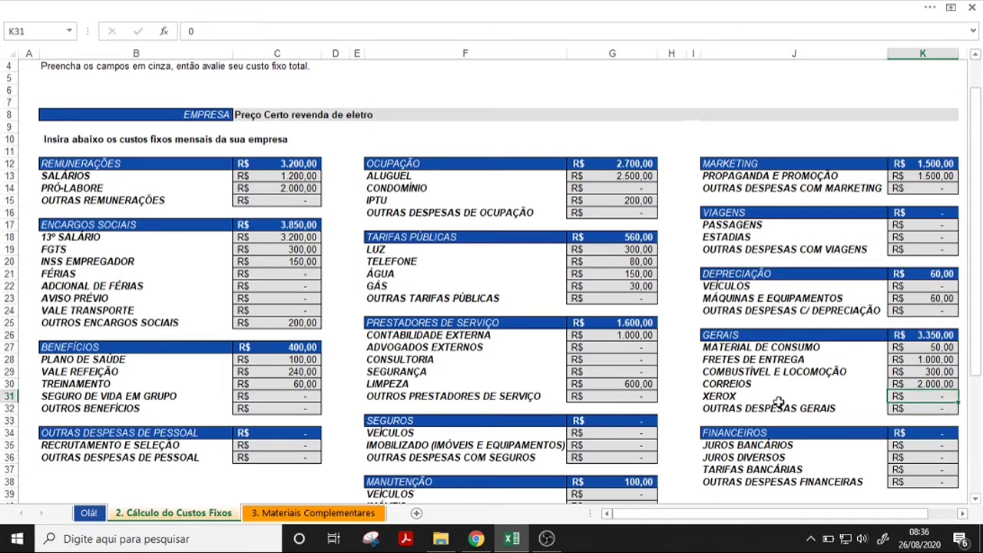
scroll(554, 372, down, 2)
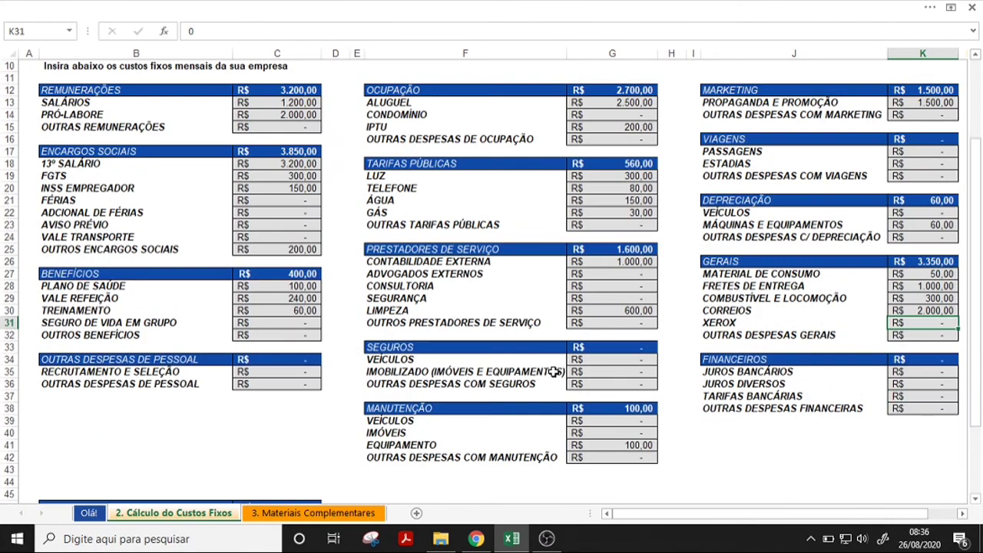
Enter 30 as TARIFAS BANCÁRIAS under FINANCEIROS.
click(630, 444)
scroll(922, 284, up, 2)
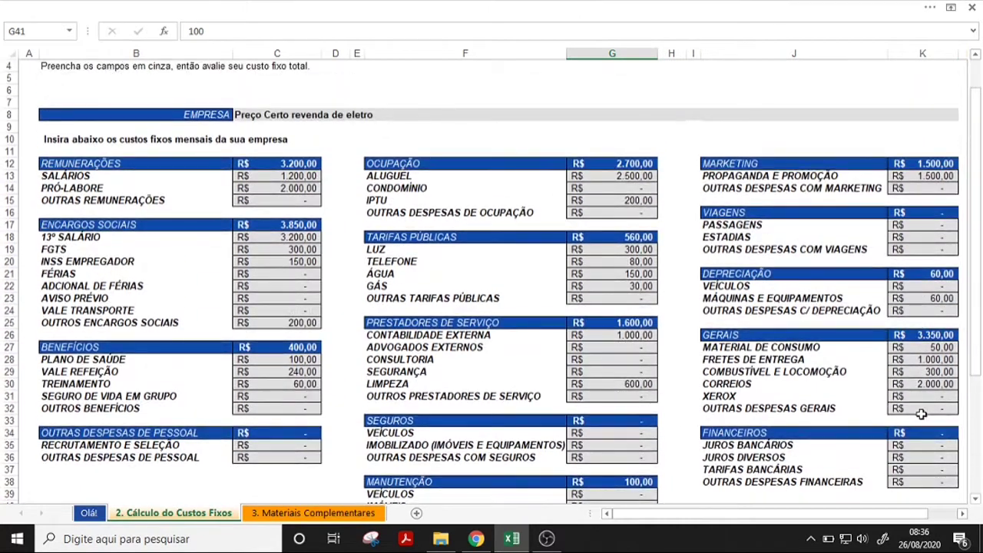
click(921, 414)
click(921, 446)
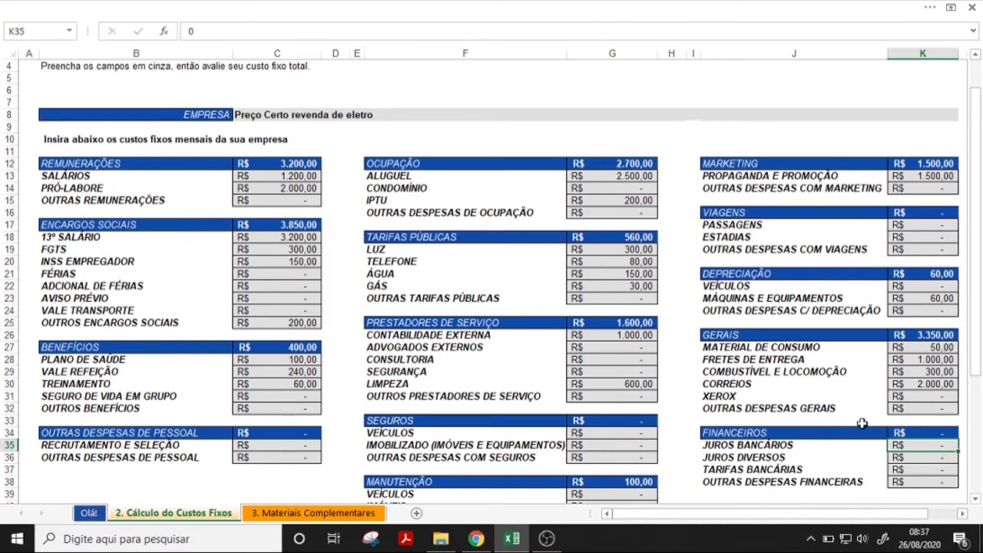
click(938, 458)
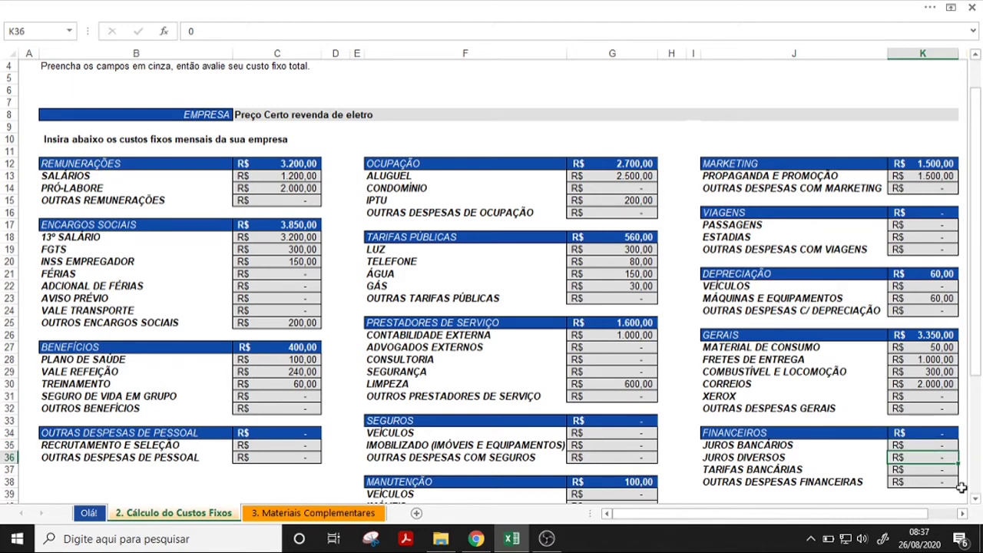
click(936, 483)
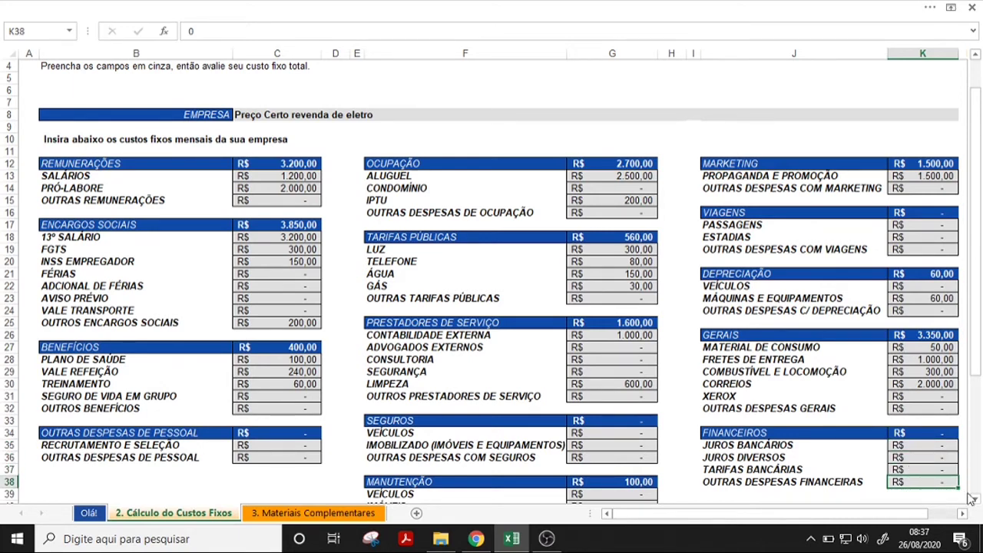
click(953, 471)
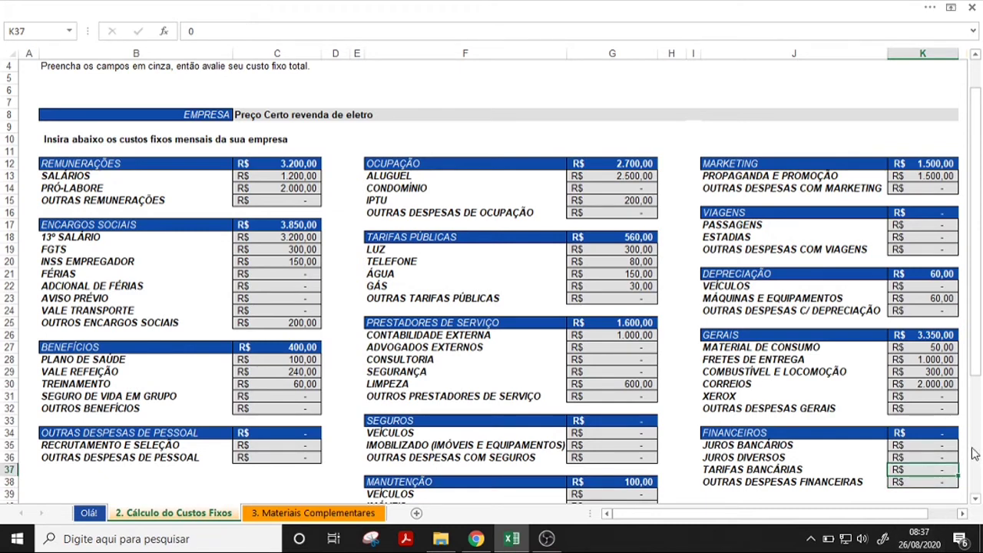
text(30)
key(Return)
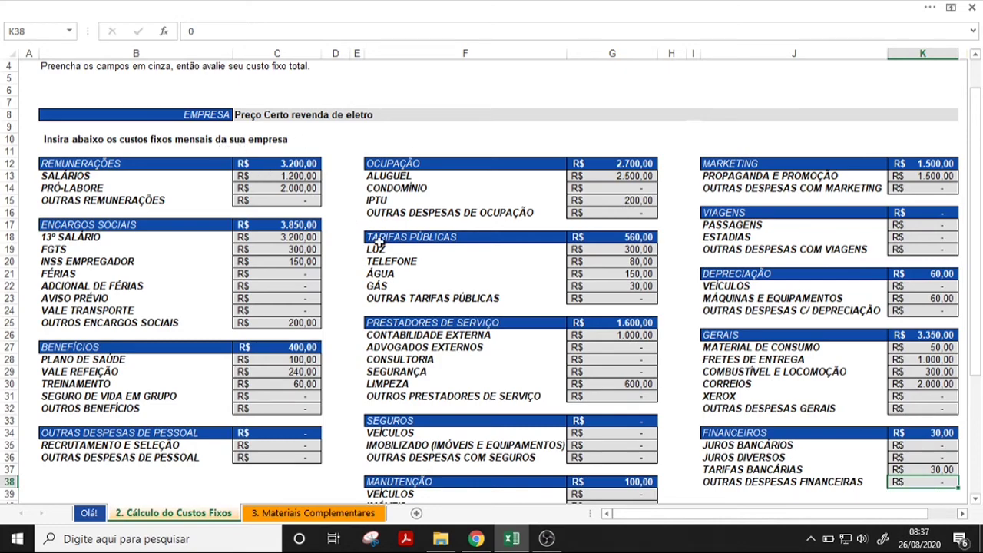
scroll(380, 246, up, 1)
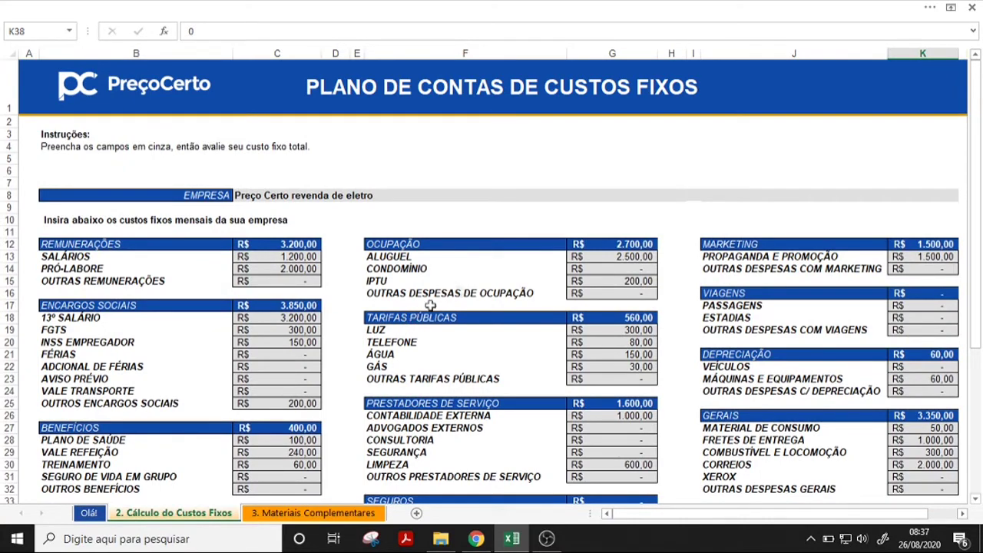
scroll(202, 220, down, 2)
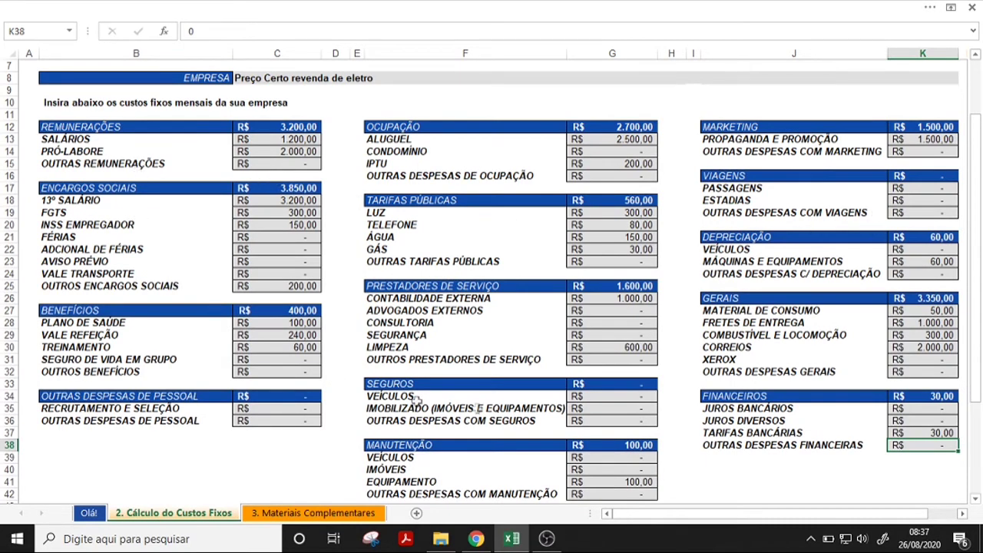
scroll(736, 311, up, 2)
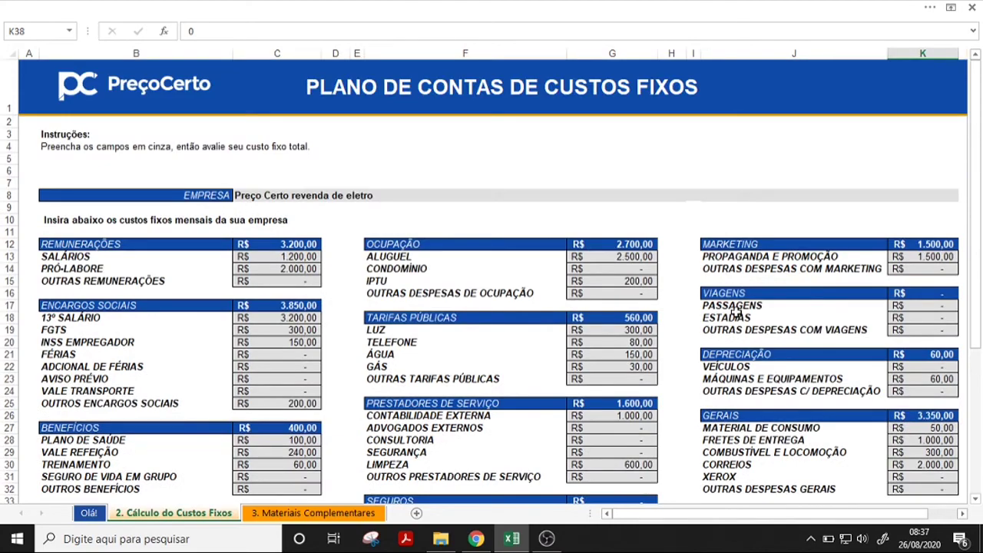
scroll(736, 310, down, 4)
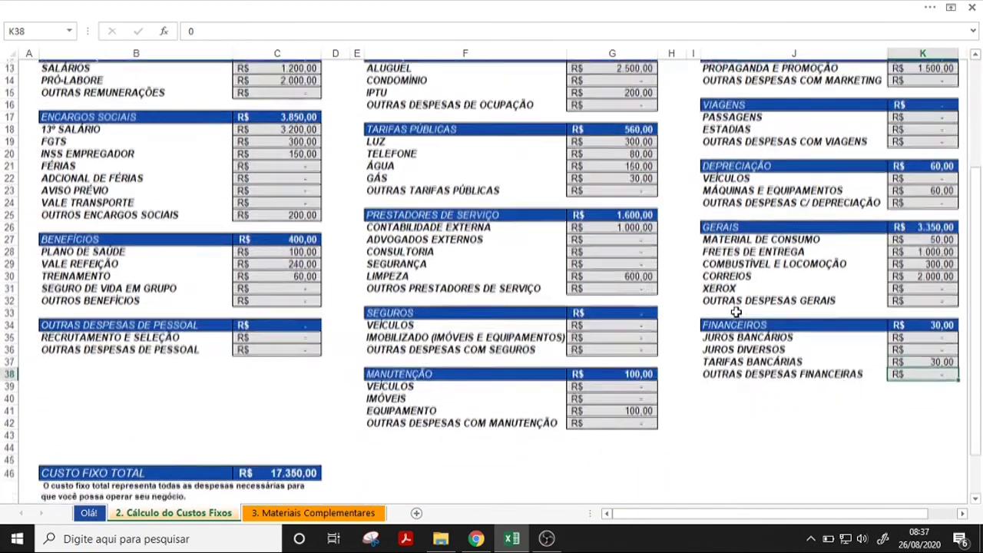
scroll(736, 310, down, 2)
click(296, 399)
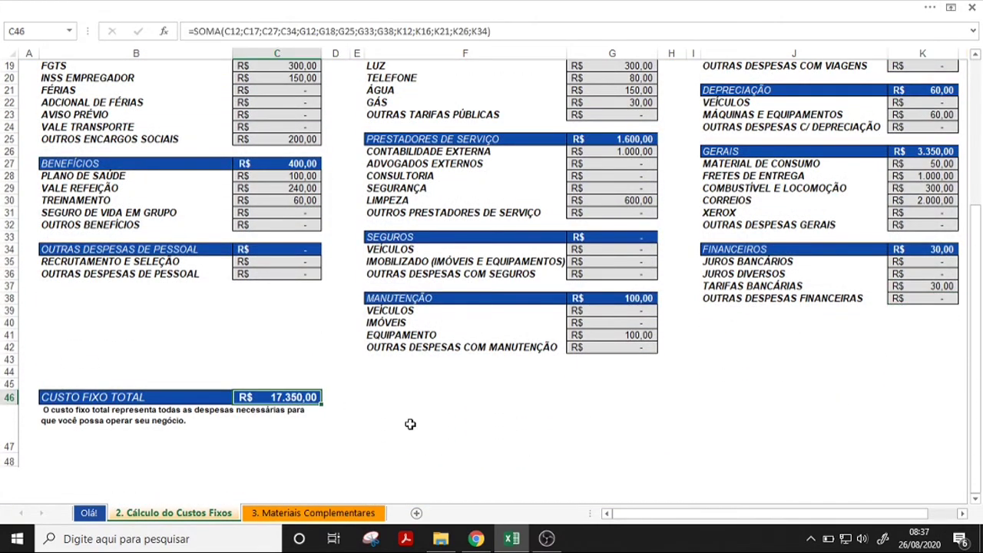
click(354, 399)
click(381, 401)
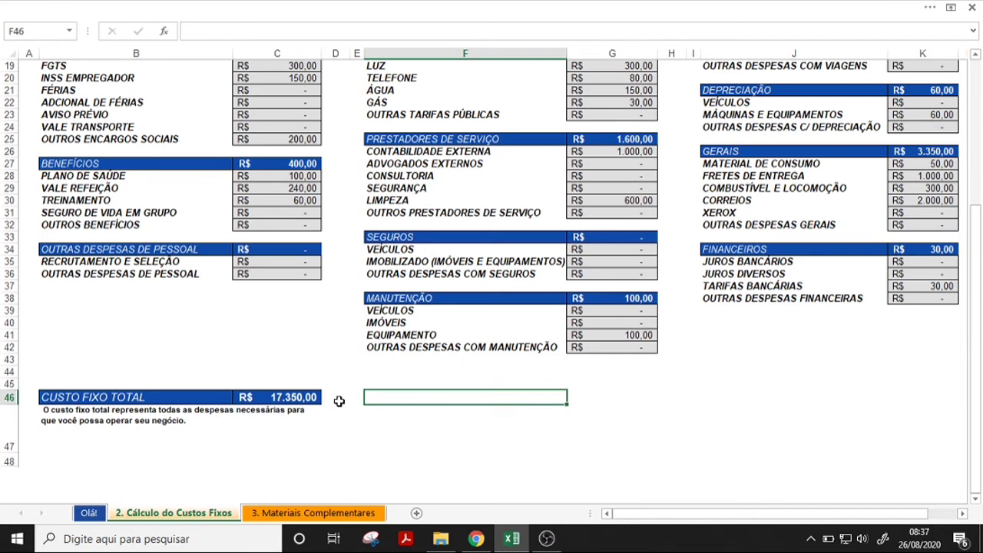
scroll(726, 335, up, 1)
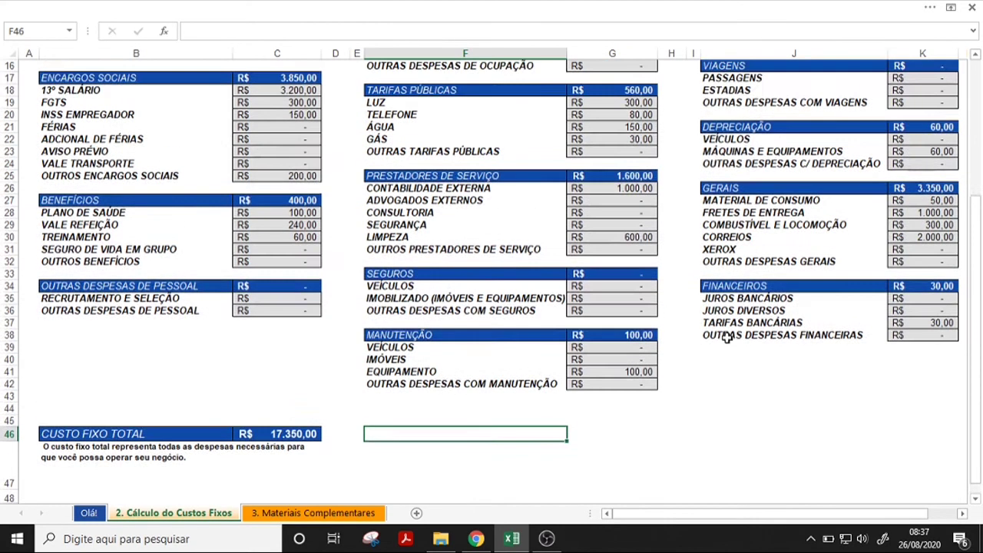
scroll(726, 334, up, 2)
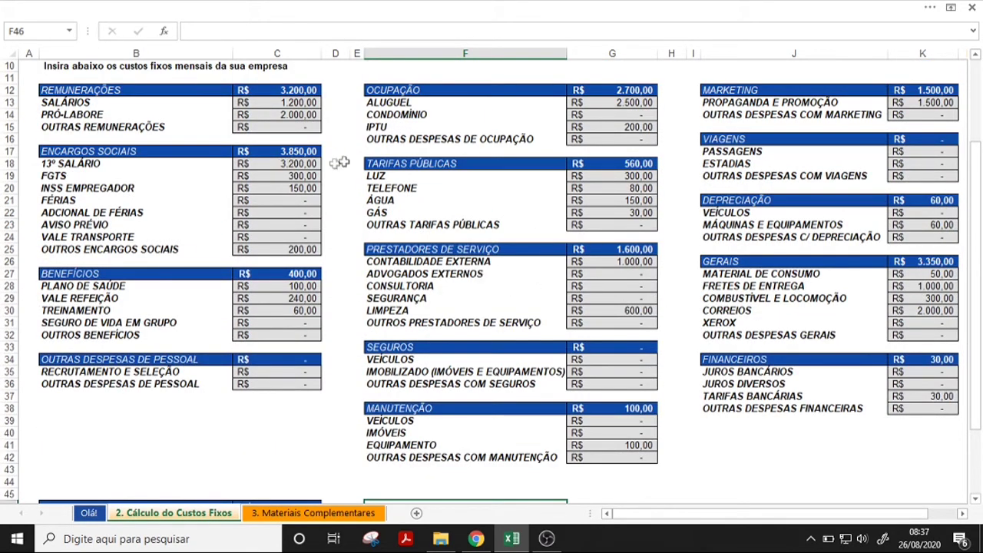
click(282, 162)
click(632, 102)
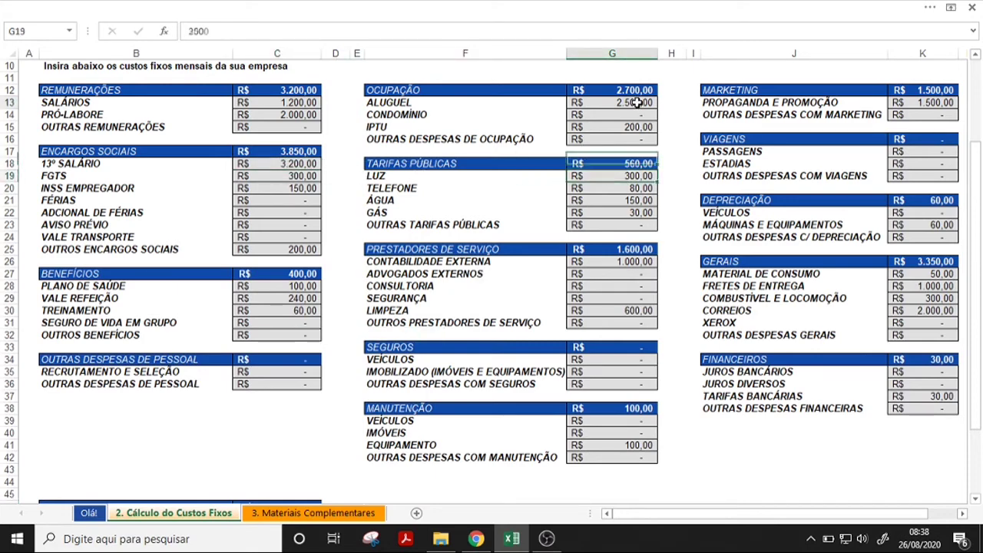
click(637, 201)
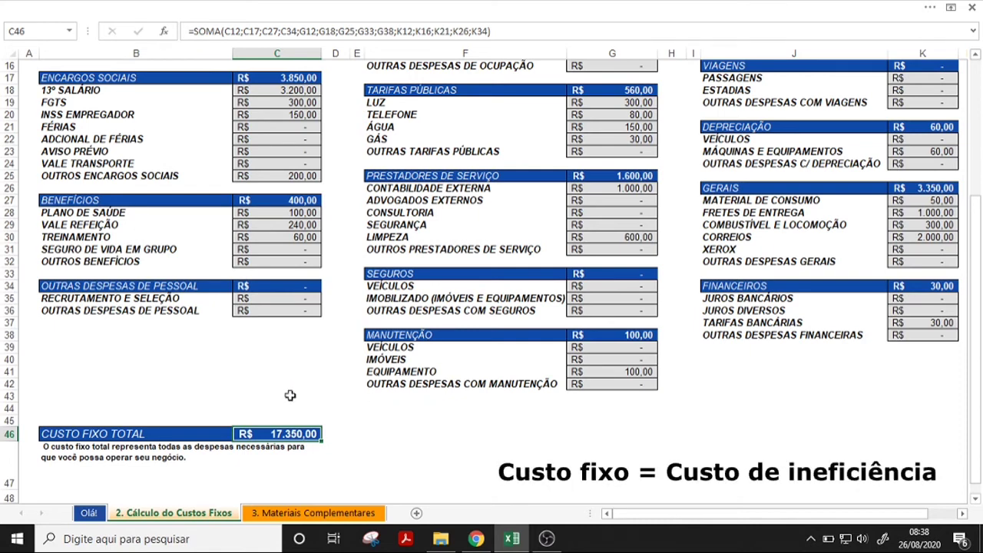
click(407, 433)
click(284, 435)
click(373, 445)
click(383, 432)
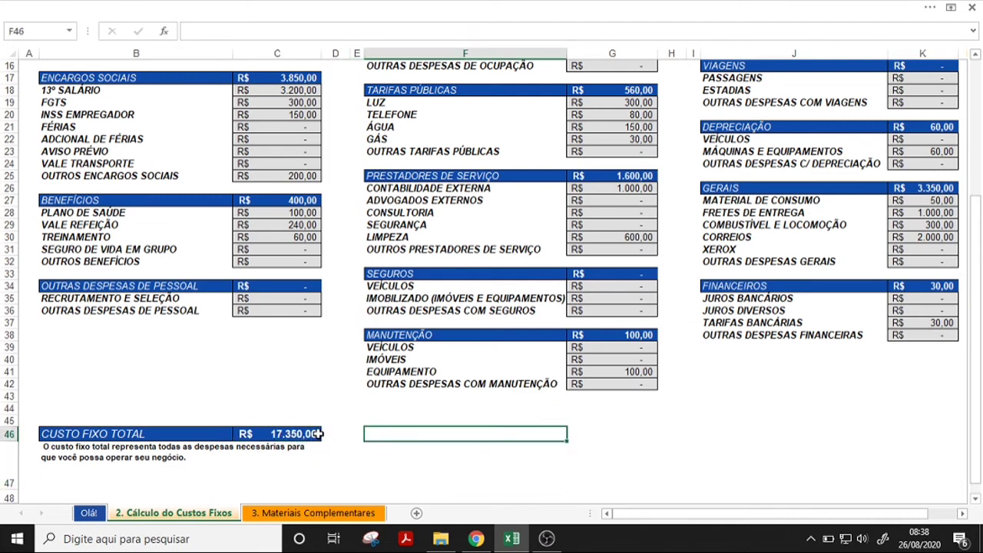
click(316, 435)
scroll(348, 431, up, 5)
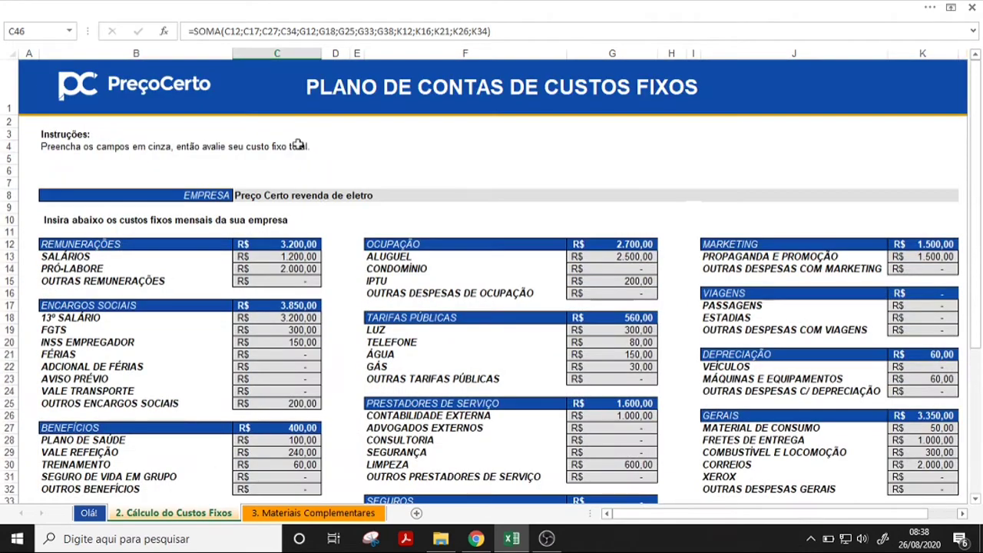
Check the CUSTO FIXO TOTAL formula in C46, then switch to the '3. Materiais Complementares' sheet.
click(359, 197)
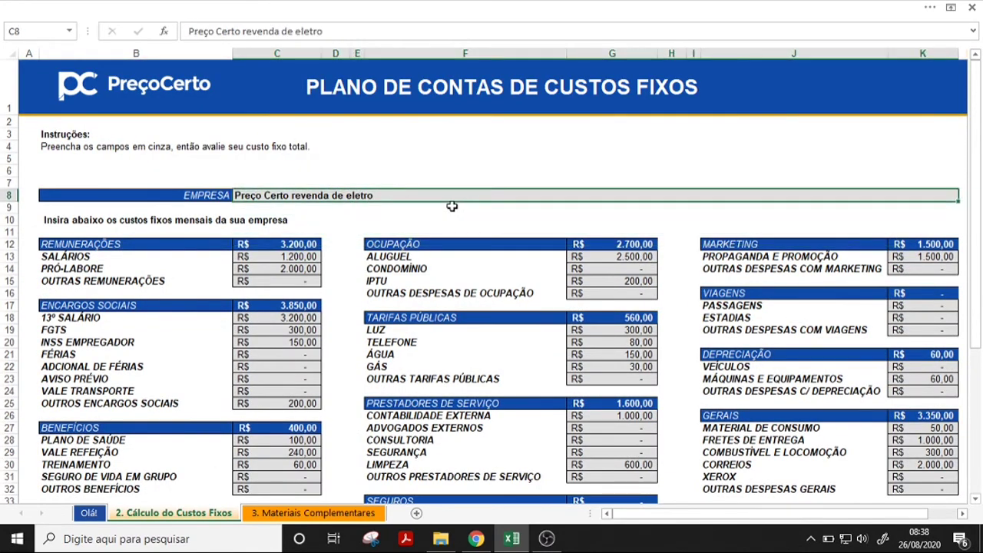
scroll(452, 205, down, 4)
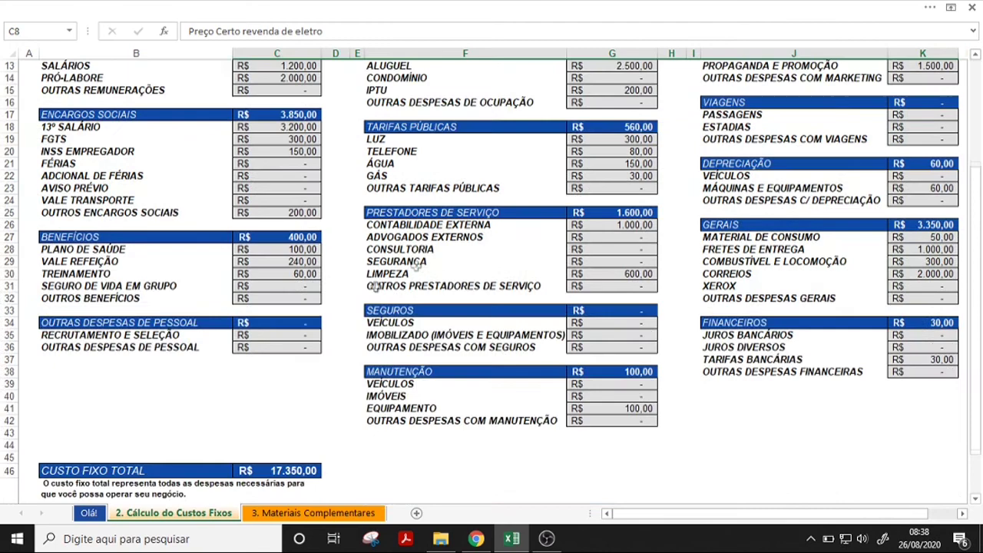
click(307, 470)
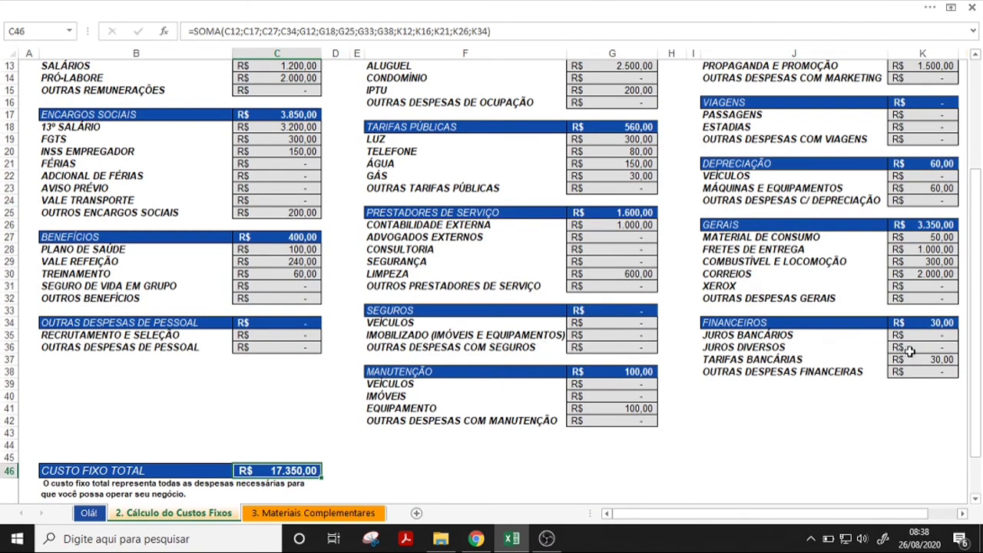
scroll(909, 352, up, 2)
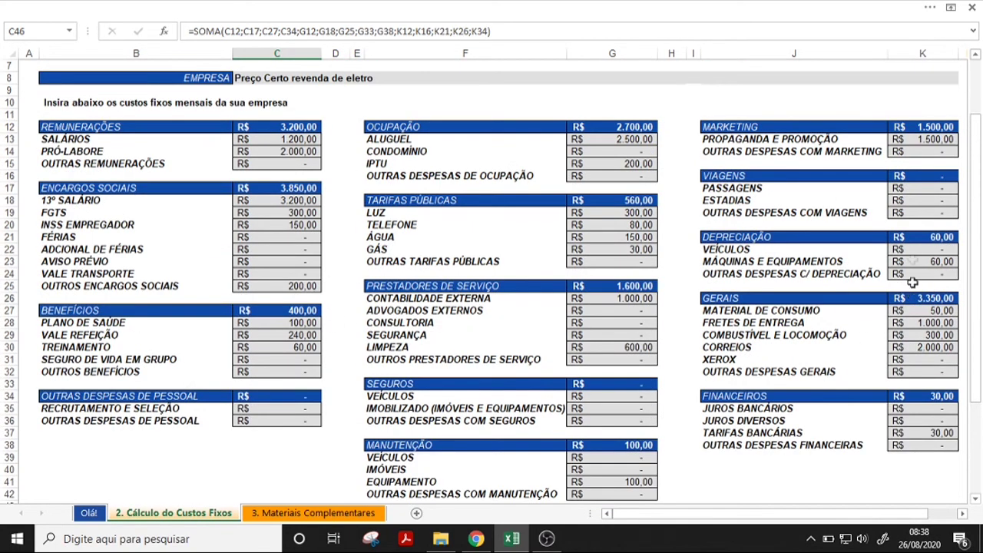
scroll(395, 361, down, 2)
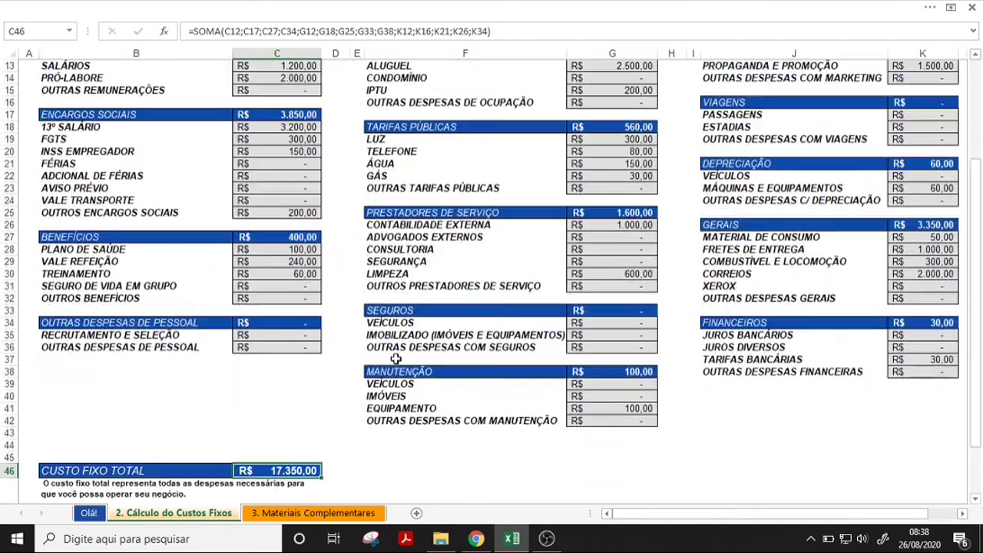
scroll(395, 359, down, 1)
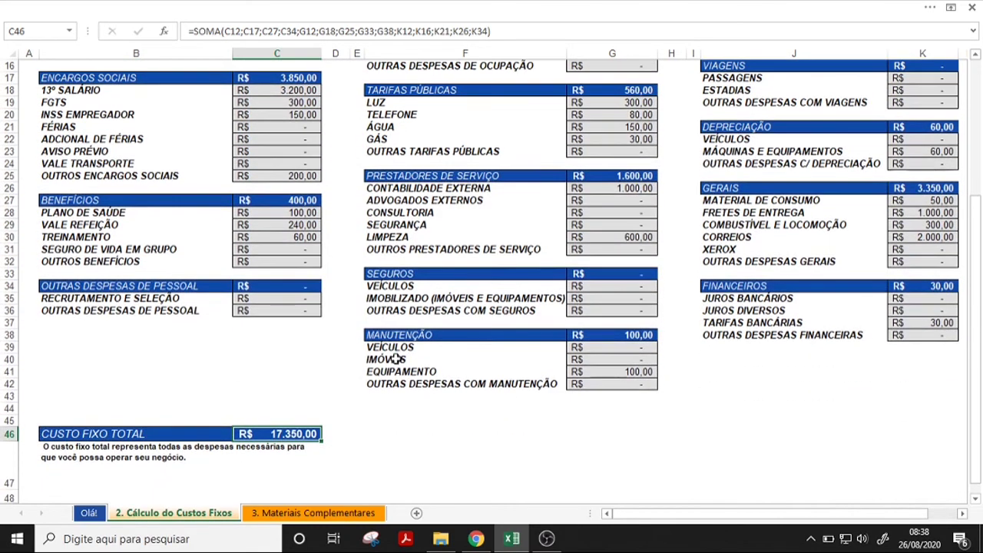
click(441, 436)
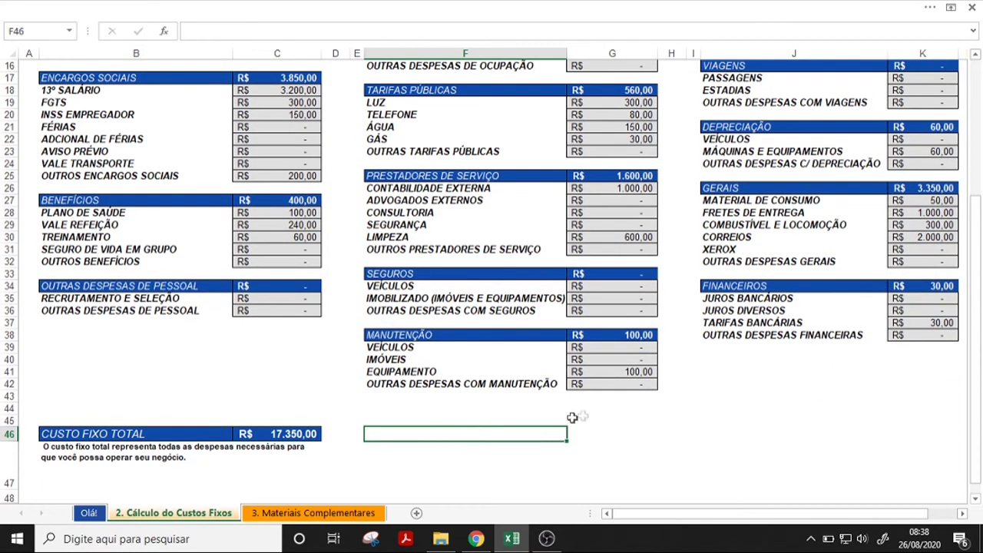
scroll(772, 387, up, 5)
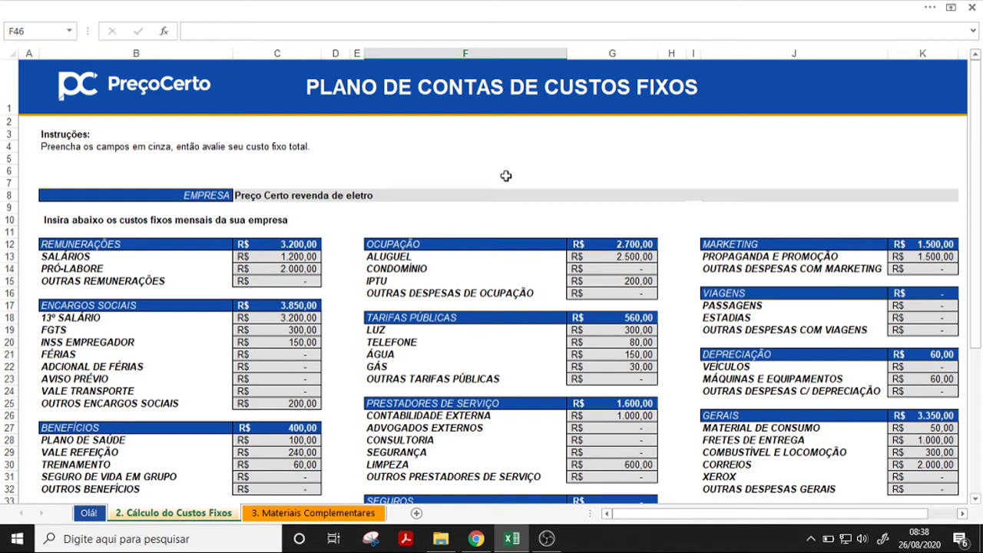
click(309, 512)
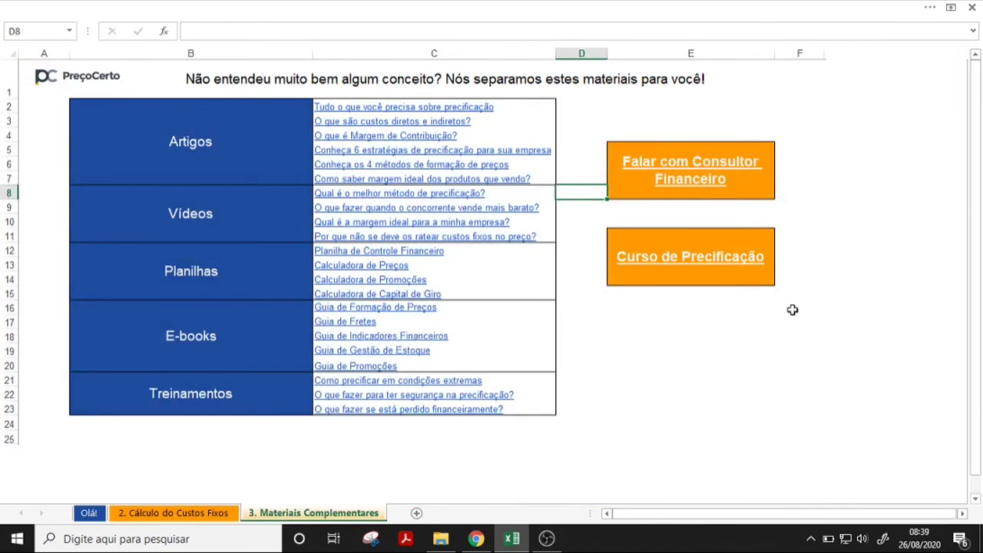
Go back to the '2. Cálculo do Custos Fixos' sheet to review its completed fixed-cost plan.
click(712, 377)
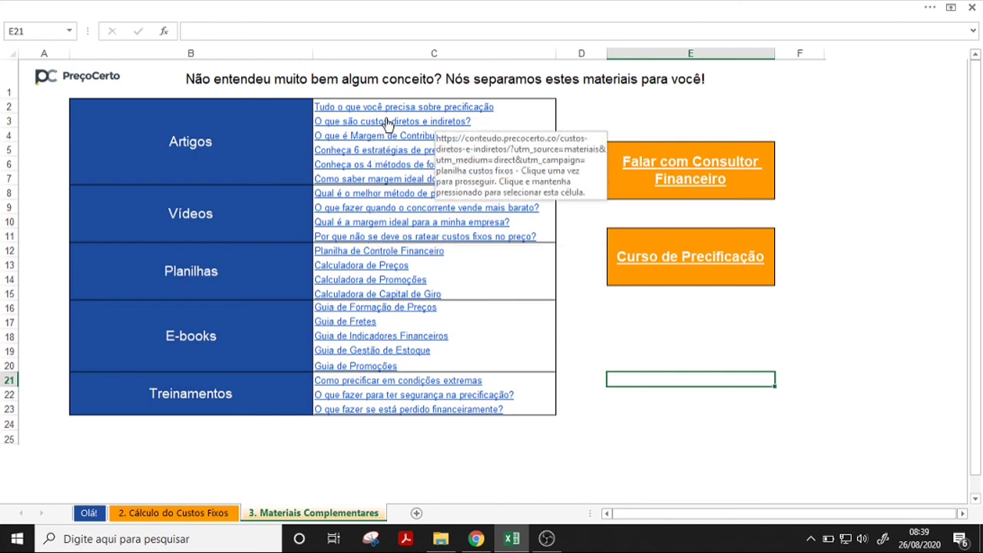
click(191, 516)
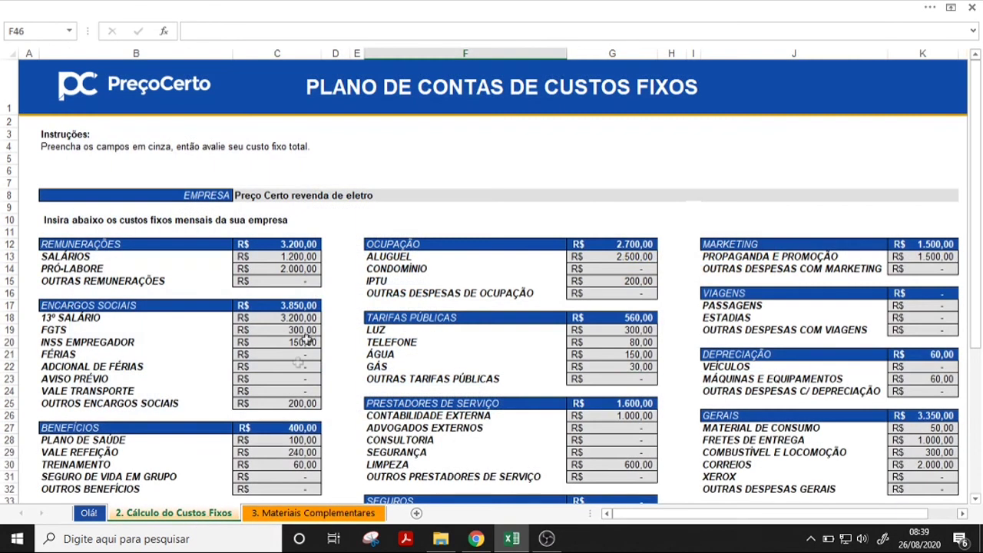